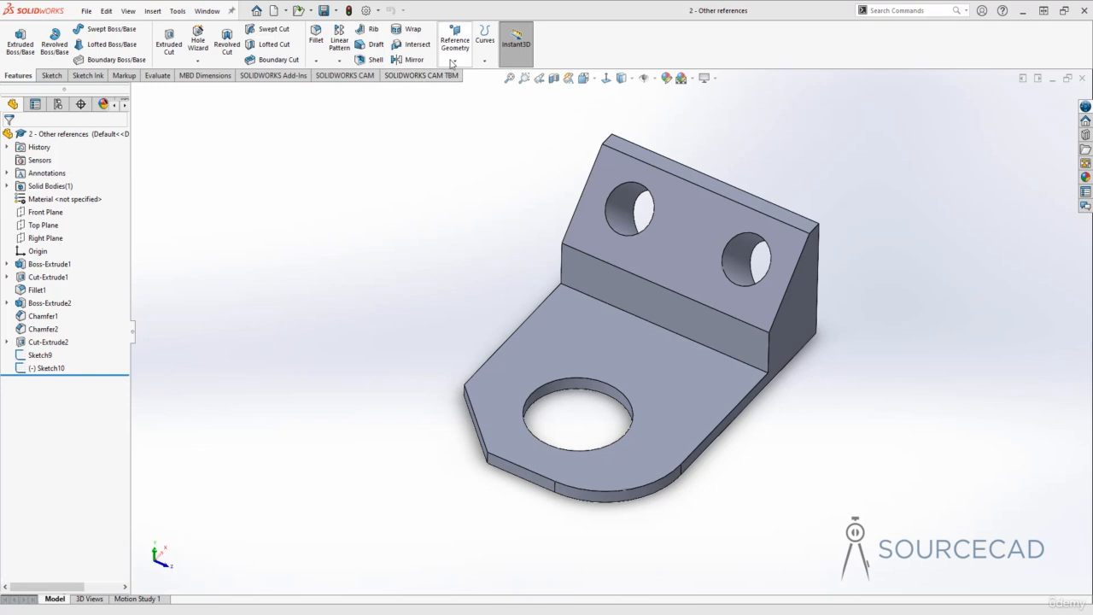
click(453, 61)
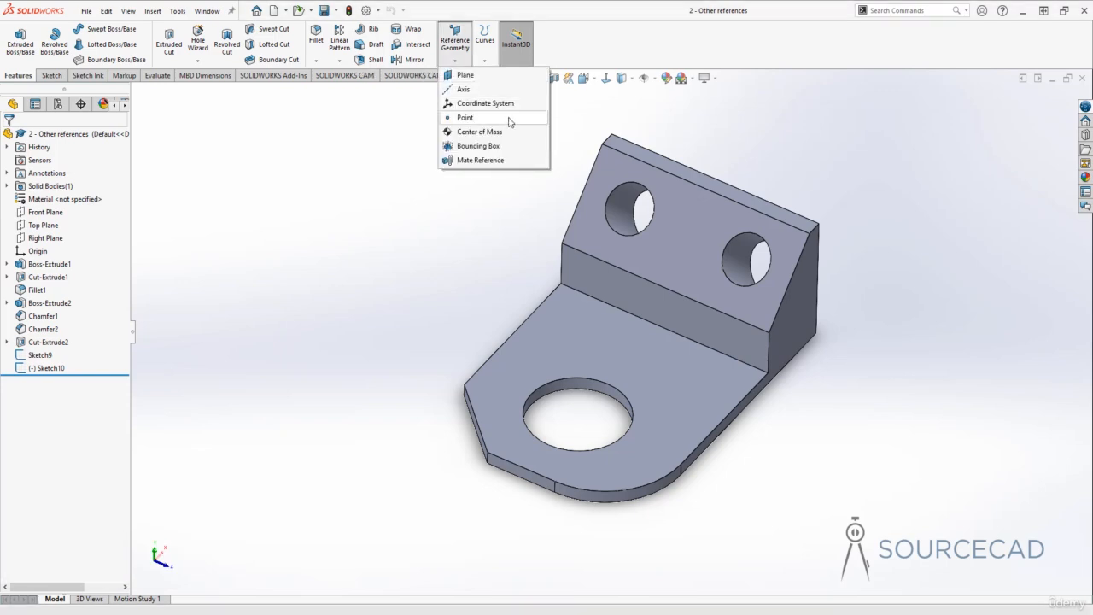
click(463, 60)
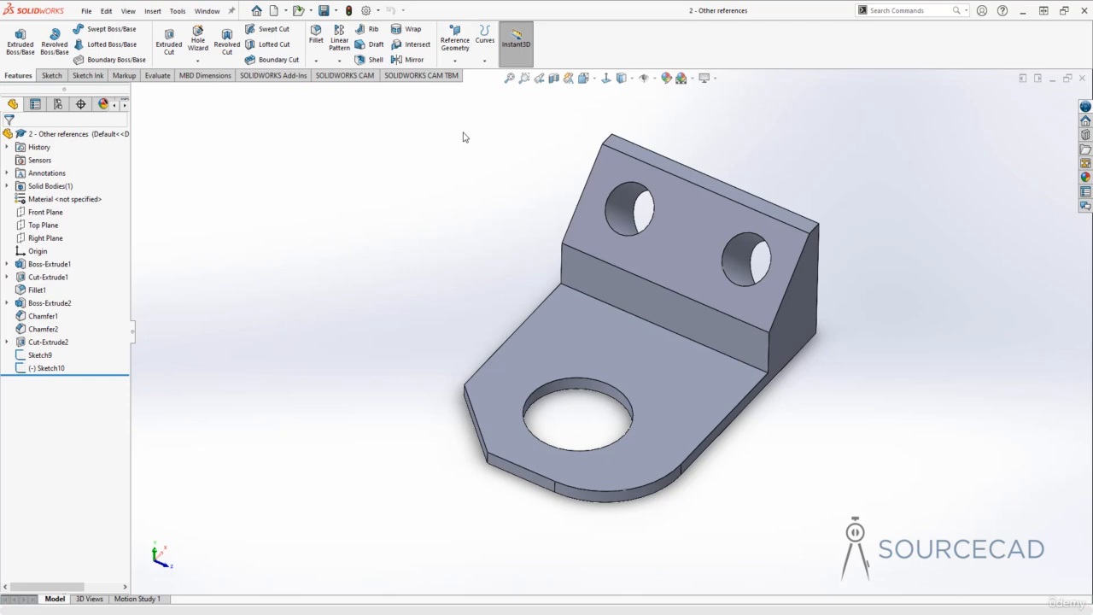
Show the temporary axes, examine them in the three holes from several angles, and hide them again
click(655, 78)
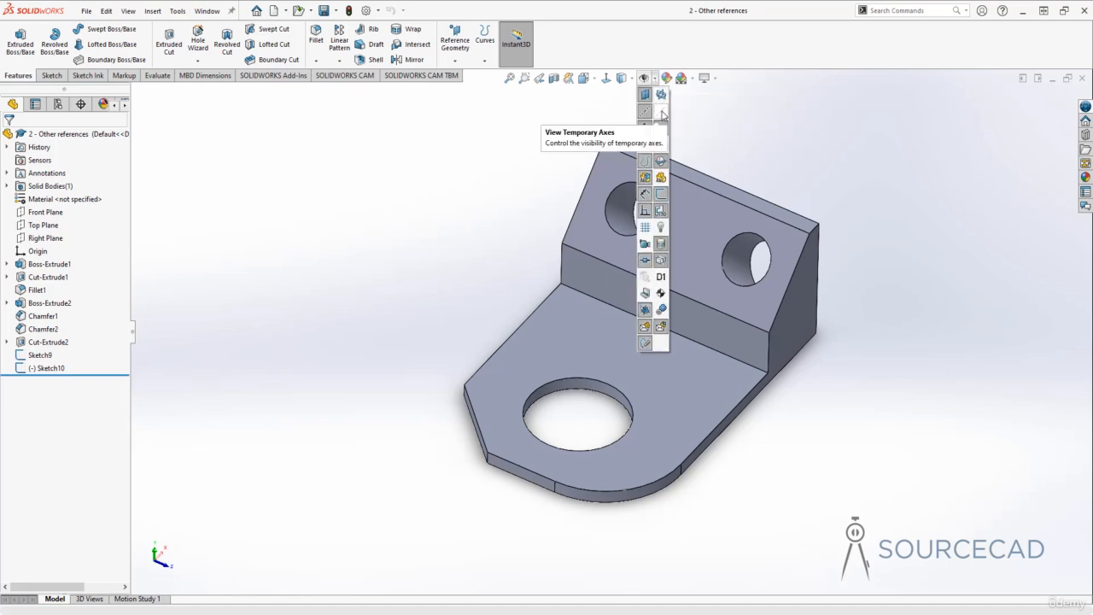
click(662, 113)
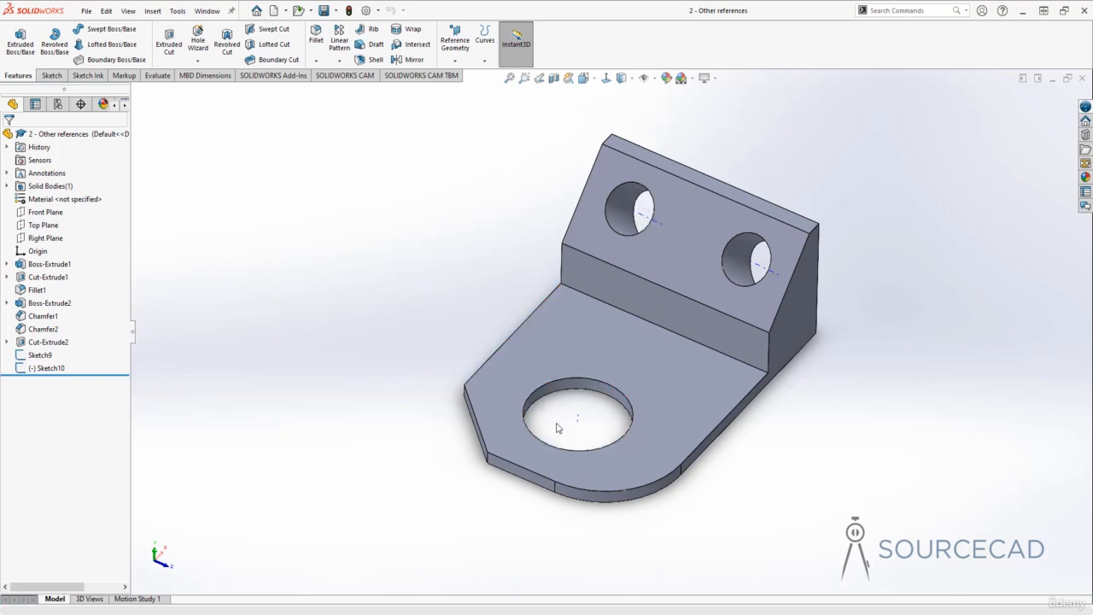
middle_drag(556, 423, 549, 399)
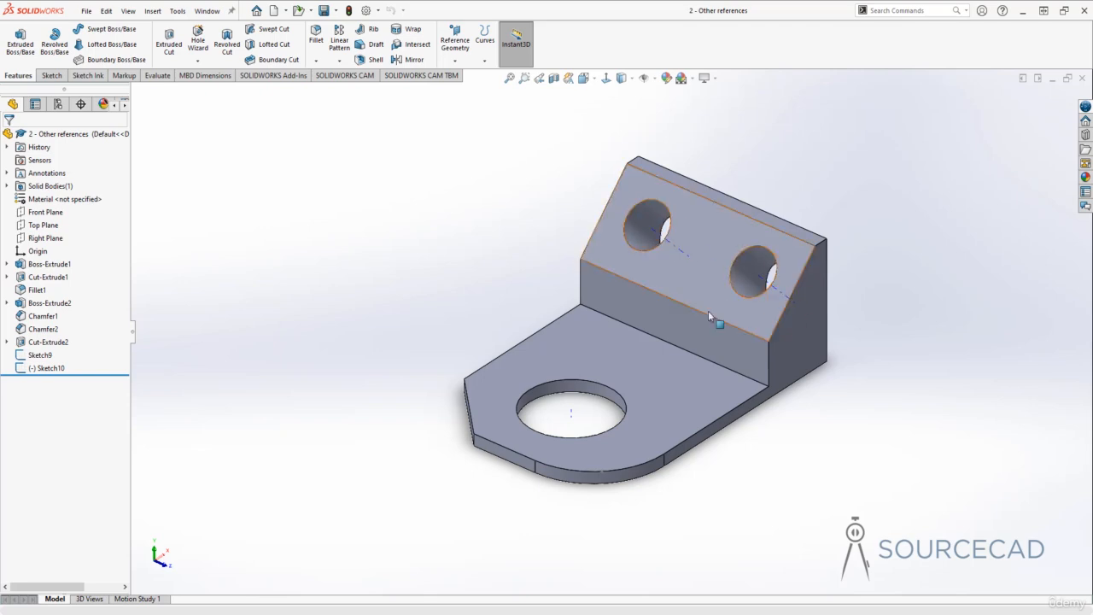
middle_drag(526, 285, 491, 395)
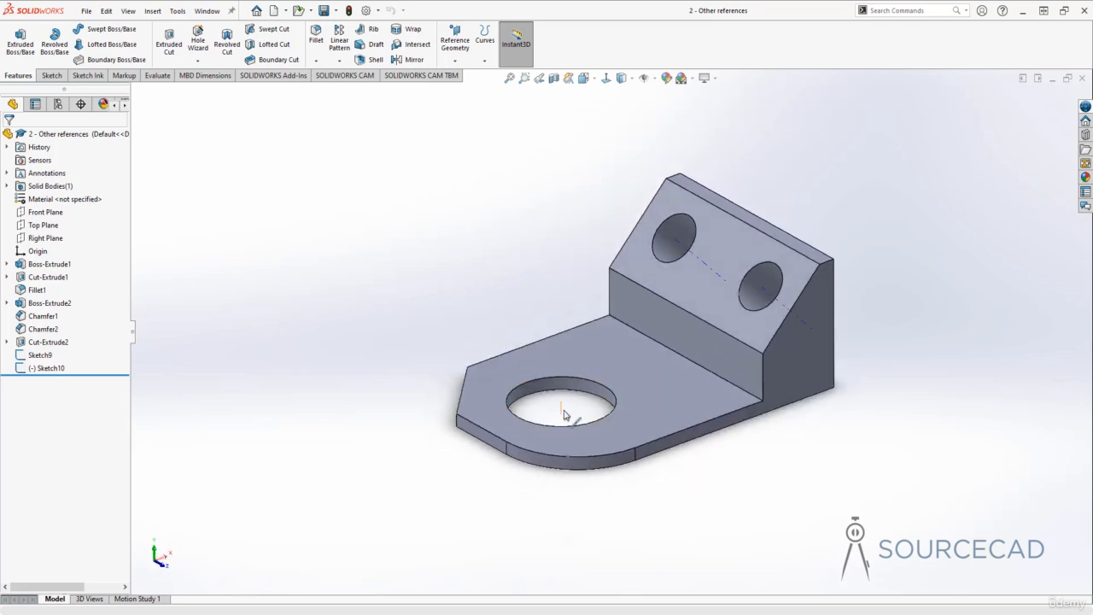
middle_drag(490, 304, 486, 284)
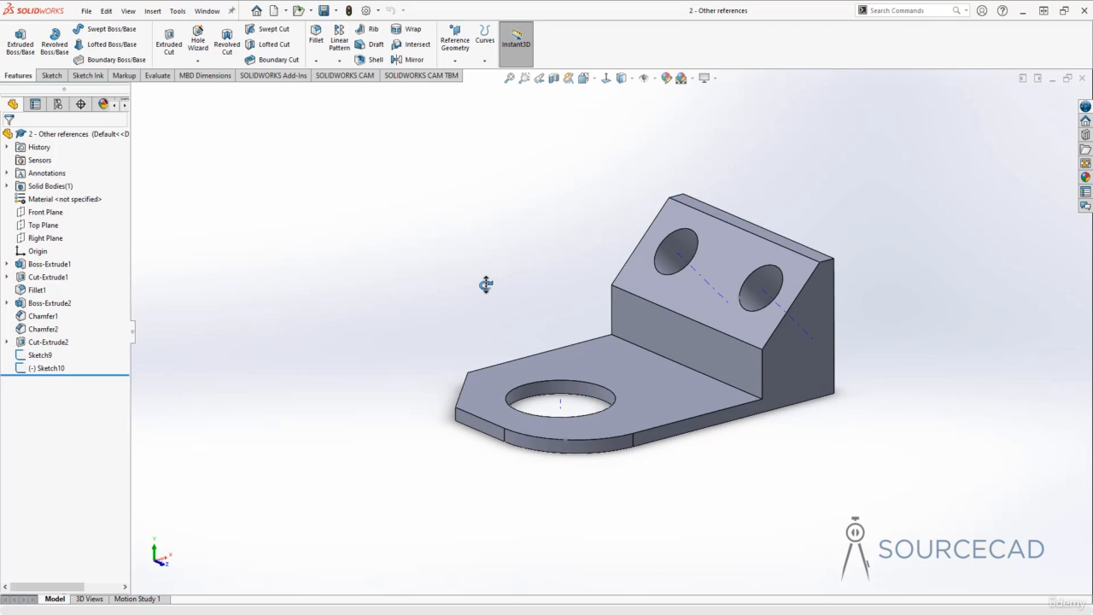
click(656, 77)
click(660, 111)
Try a reference axis through the cylindrical face of the left hole in the sloped face, and undo it
click(459, 51)
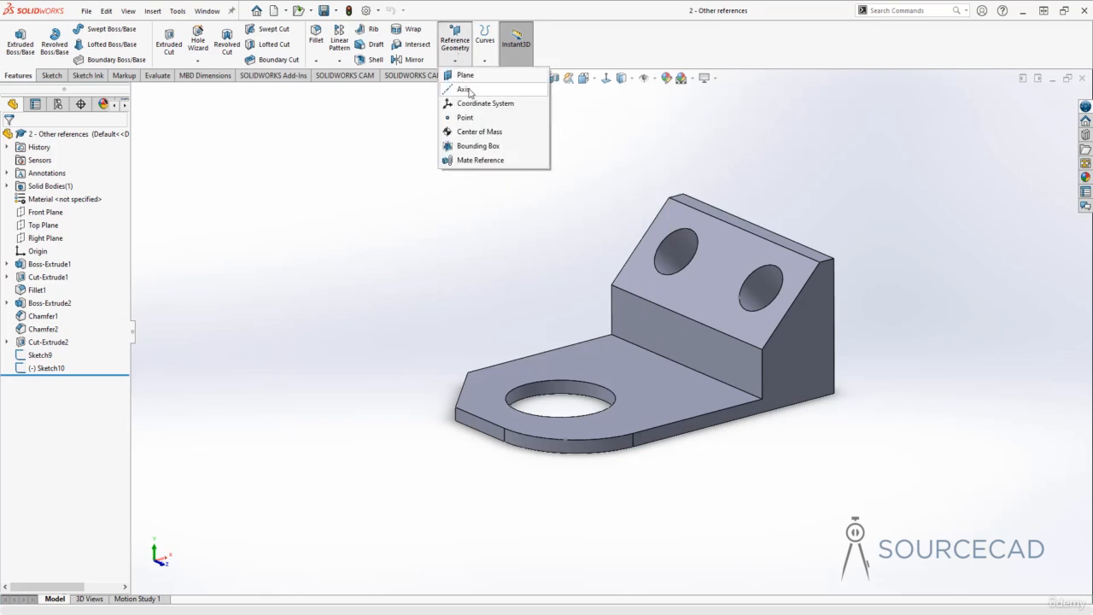
click(461, 85)
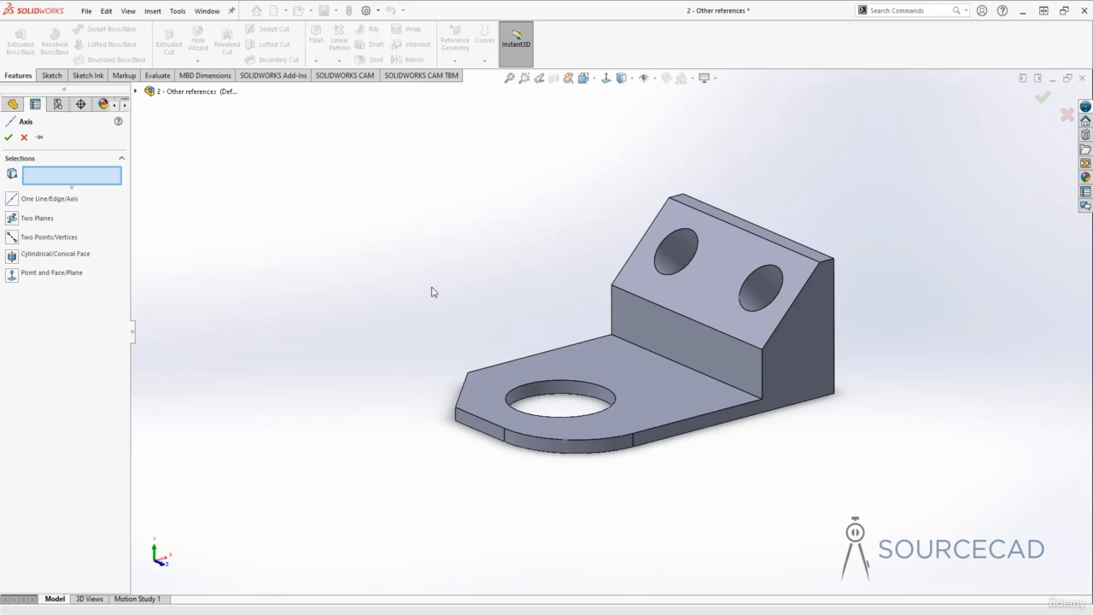
click(677, 244)
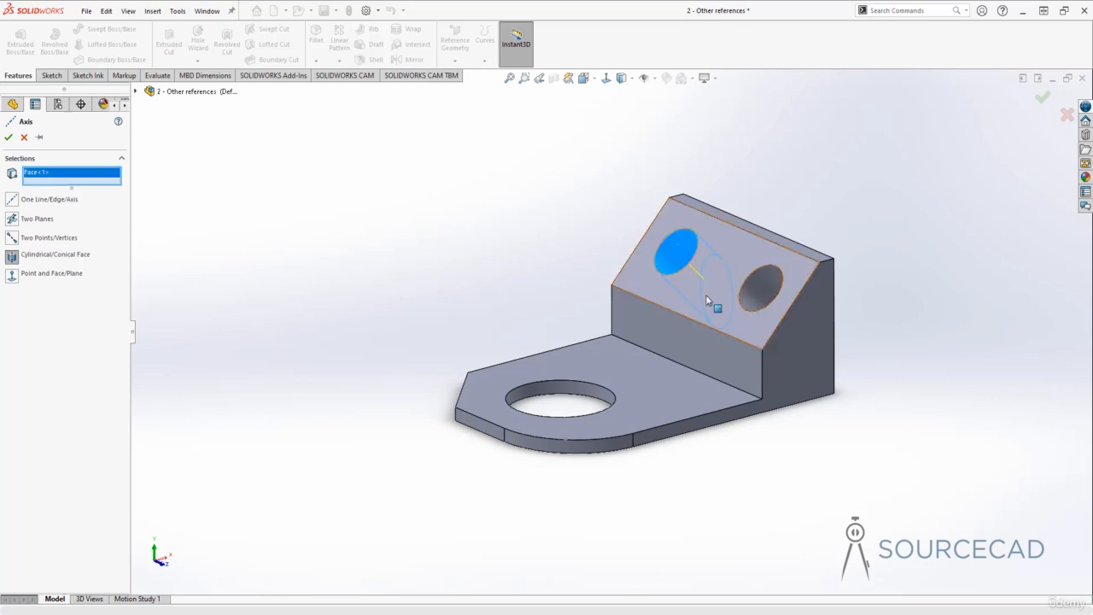
middle_drag(690, 271, 707, 283)
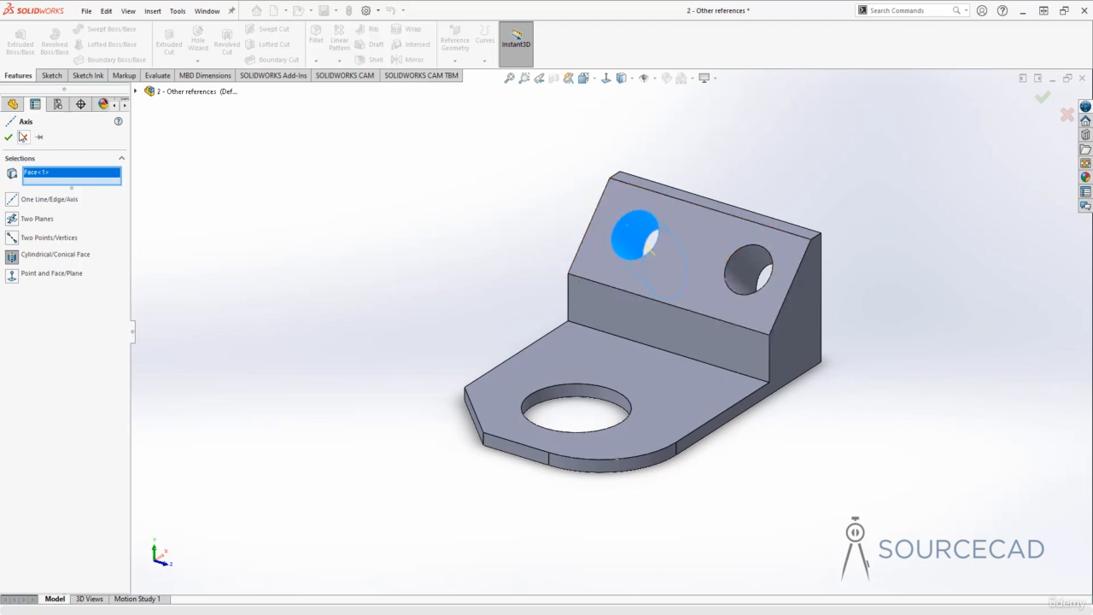
click(8, 137)
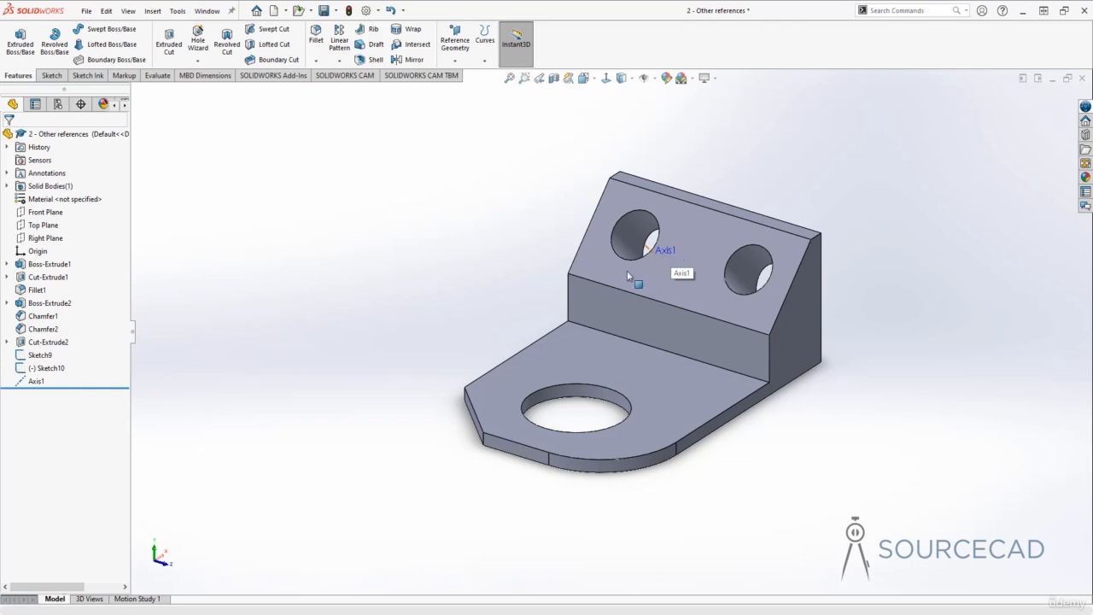
click(46, 381)
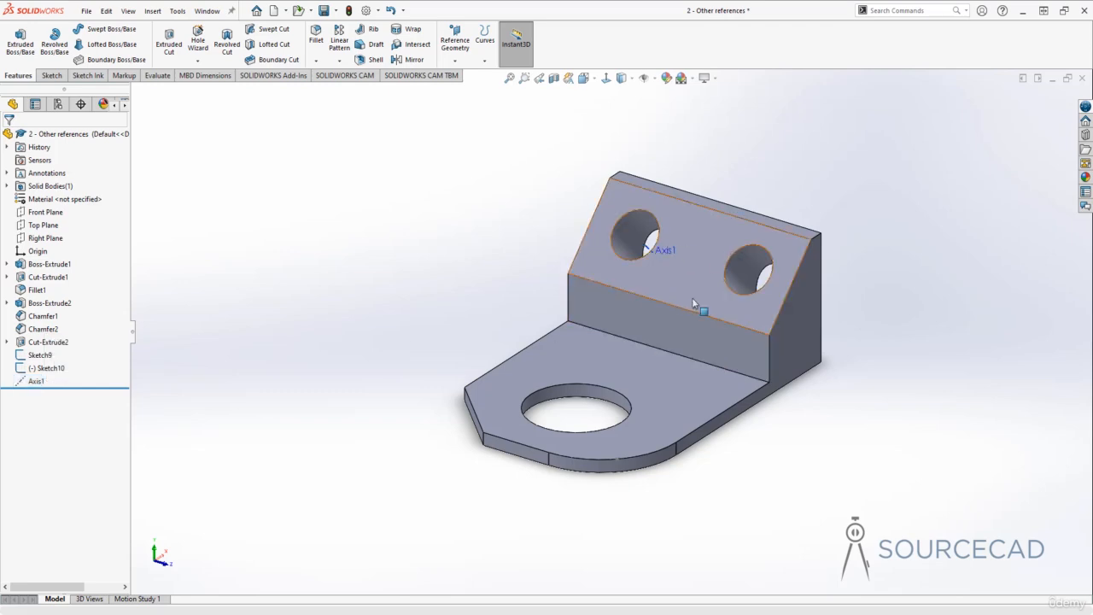
middle_drag(690, 297, 647, 261)
key(ctrl+z)
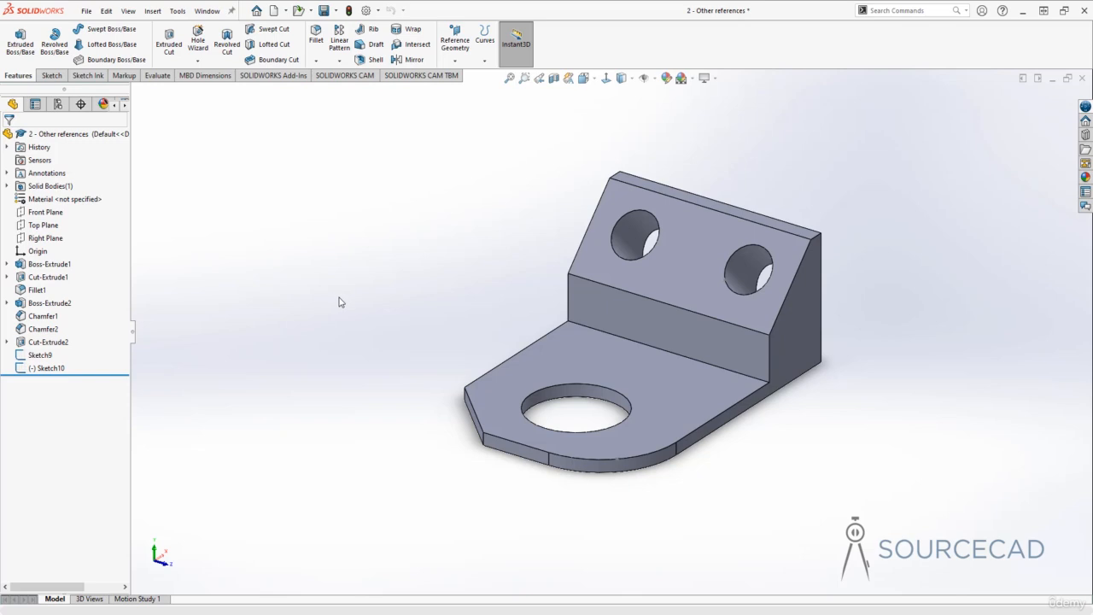
Create a reference axis through two vertices: the base plate's upper chamfer corner and the diagonally opposite lower corner of the sloped face
click(455, 62)
click(463, 90)
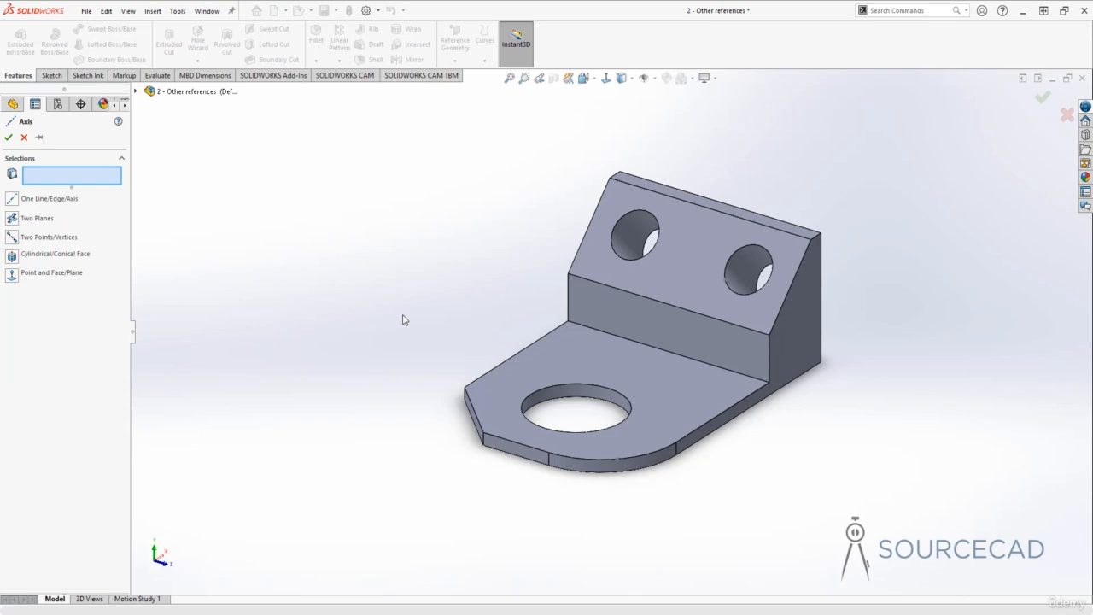
middle_drag(404, 320, 391, 288)
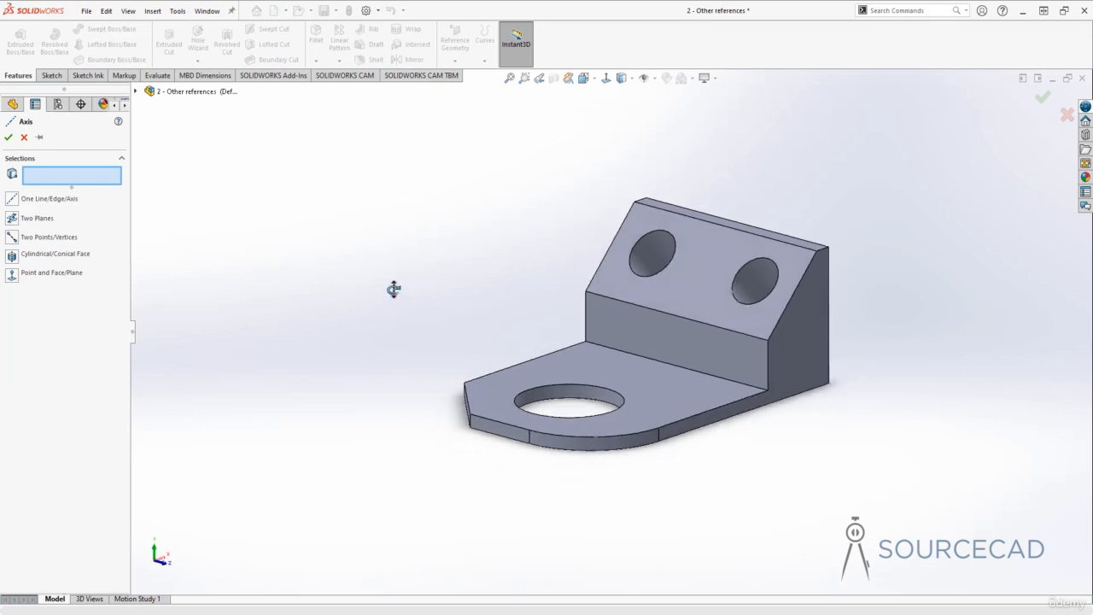
click(464, 383)
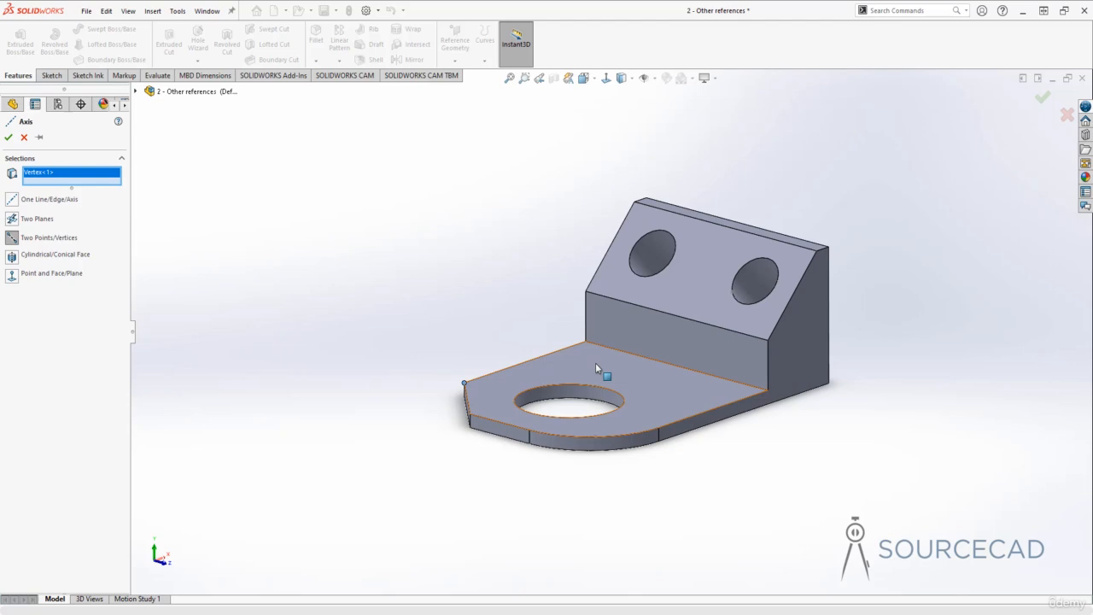
click(767, 341)
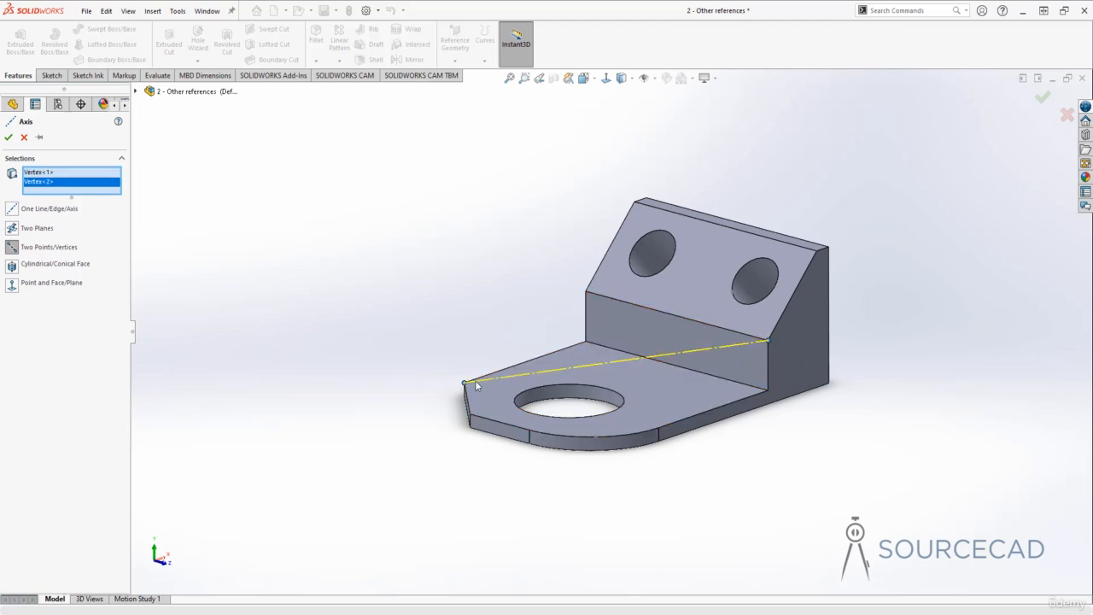
middle_drag(705, 485, 708, 463)
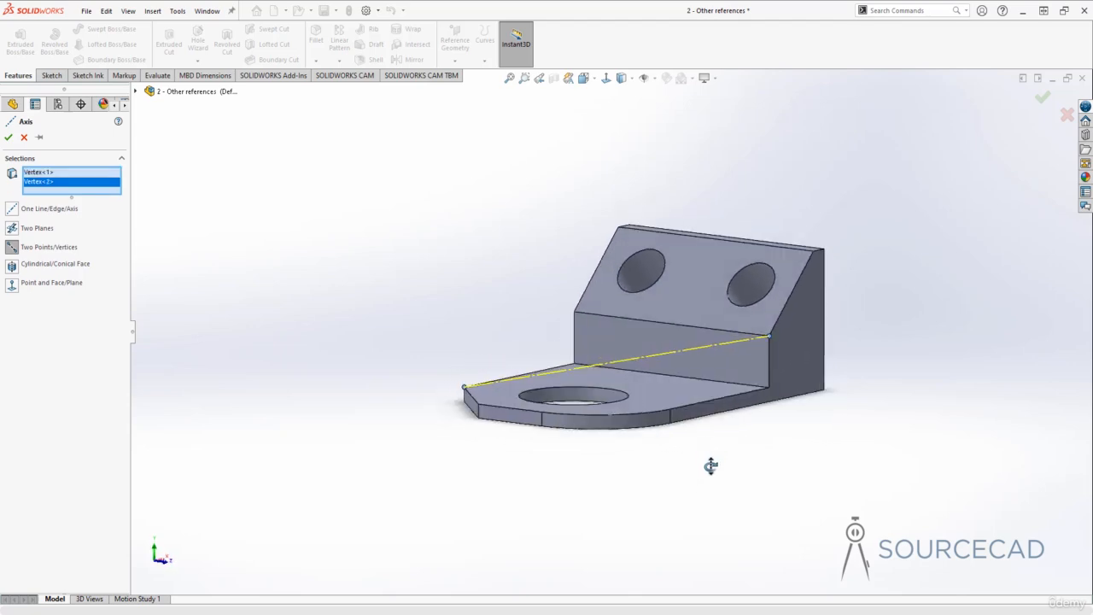
click(9, 136)
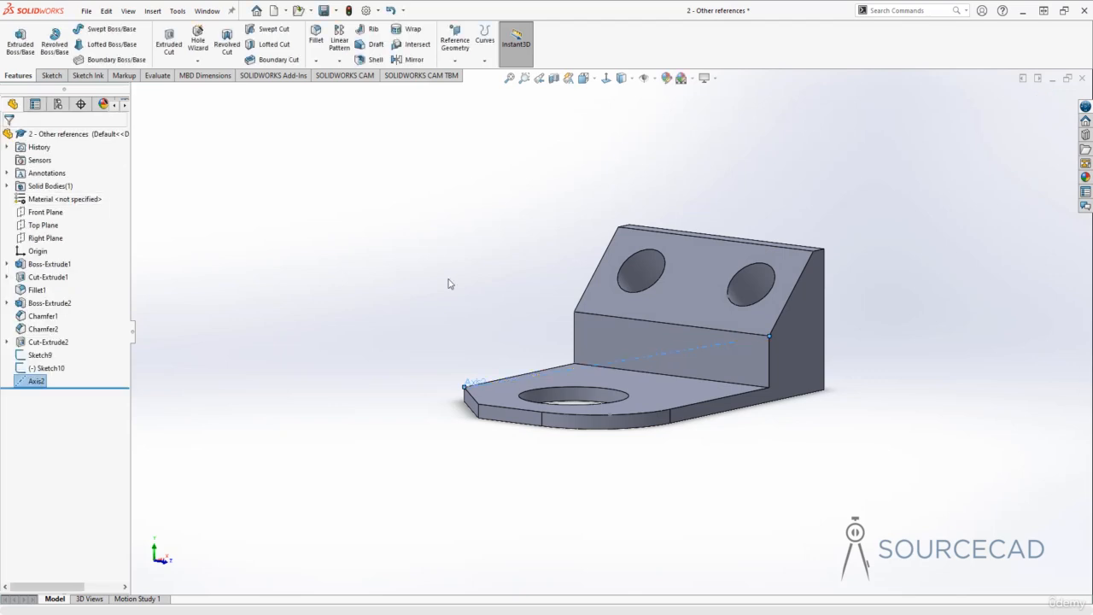
middle_drag(453, 298, 448, 345)
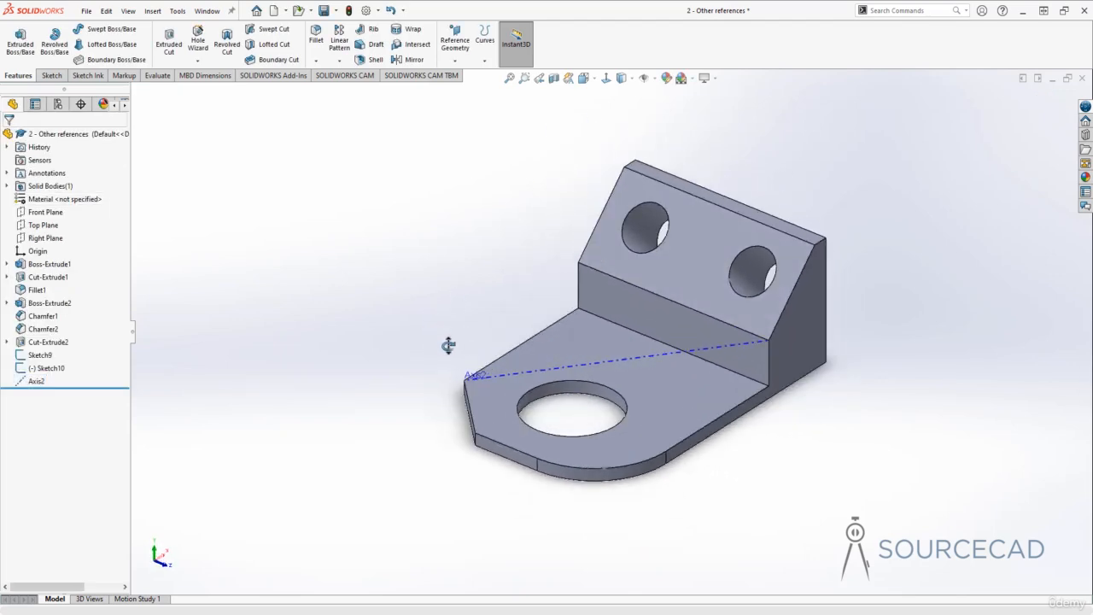
Create a reference axis at the intersection of the sloped face and the base plate's top face
click(455, 60)
click(465, 89)
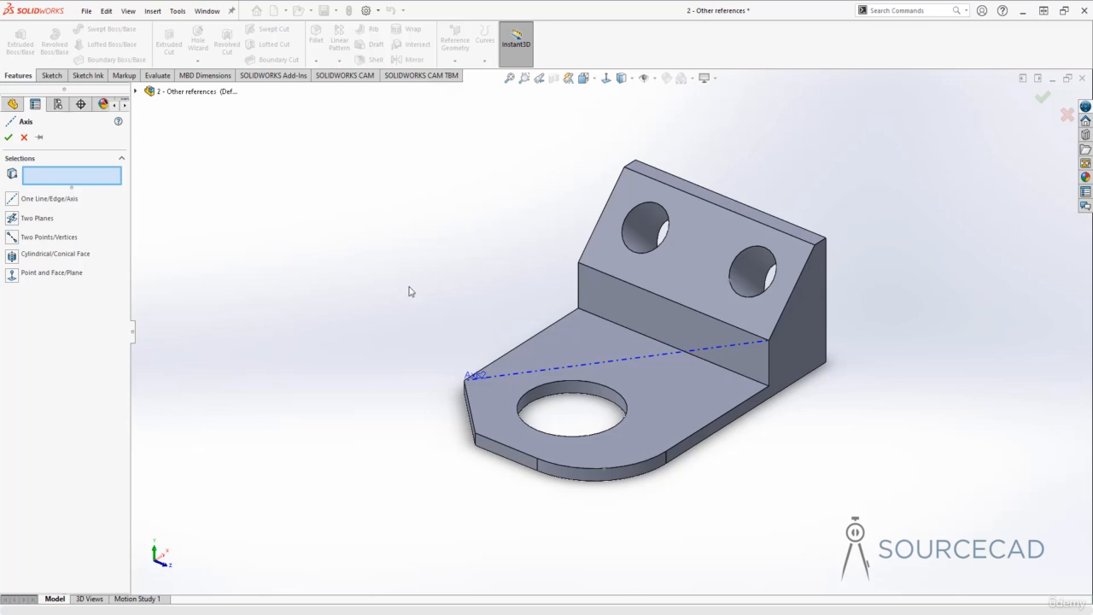
middle_drag(409, 291, 371, 239)
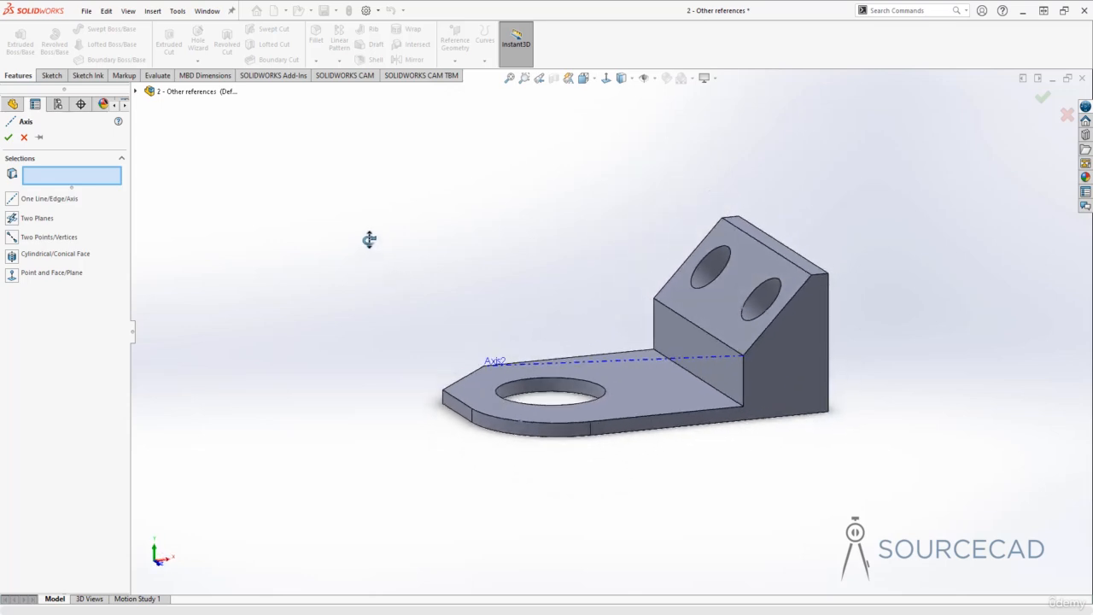
click(701, 295)
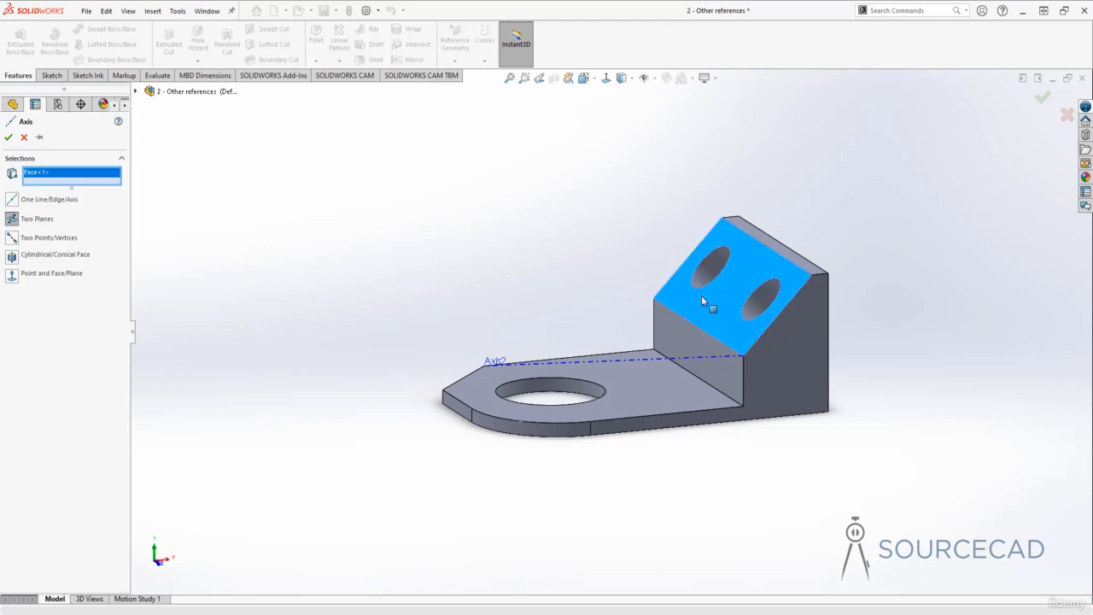
click(639, 397)
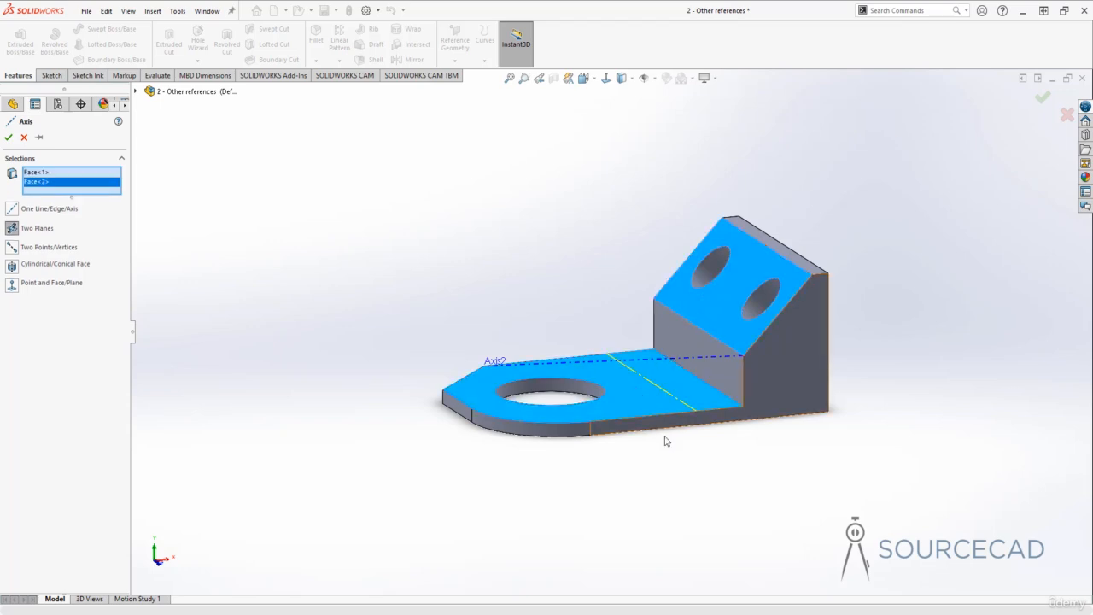
mouse_move(666, 439)
middle_down()
mouse_move(683, 488)
mouse_move(675, 444)
mouse_move(636, 444)
mouse_move(619, 368)
middle_up()
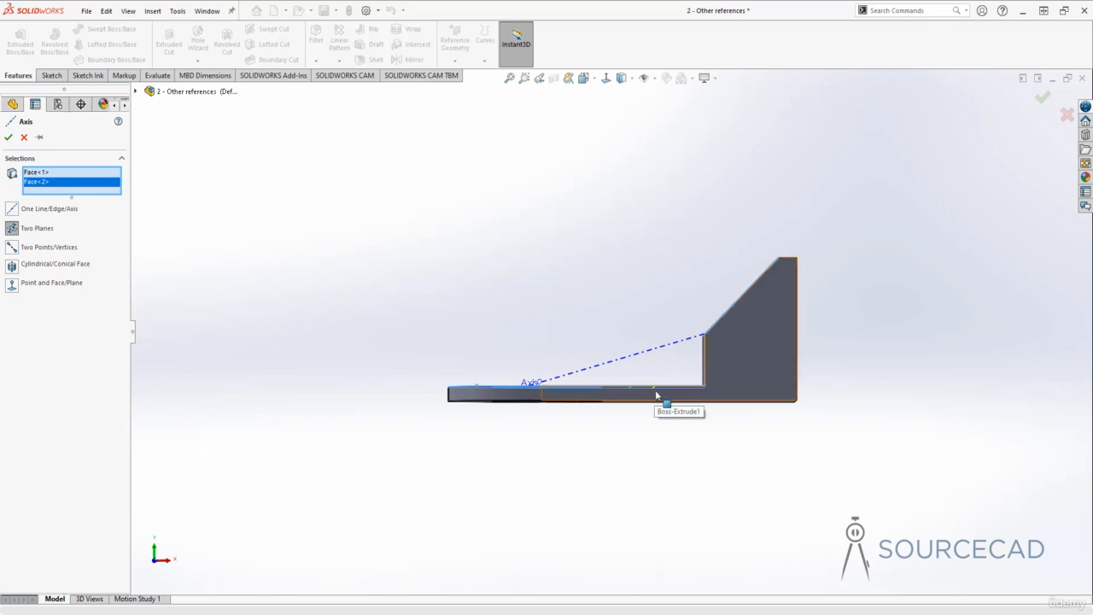
middle_drag(649, 325, 658, 429)
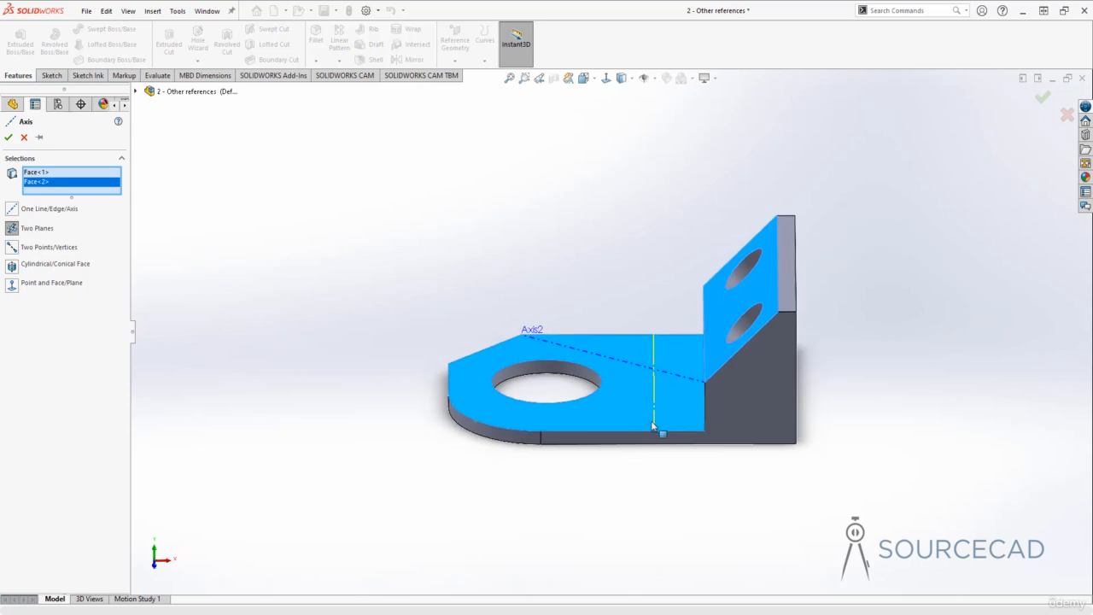
click(8, 137)
middle_drag(522, 282, 545, 300)
Create a reference axis along the upper edge of the base plate's chamfered corner
click(457, 62)
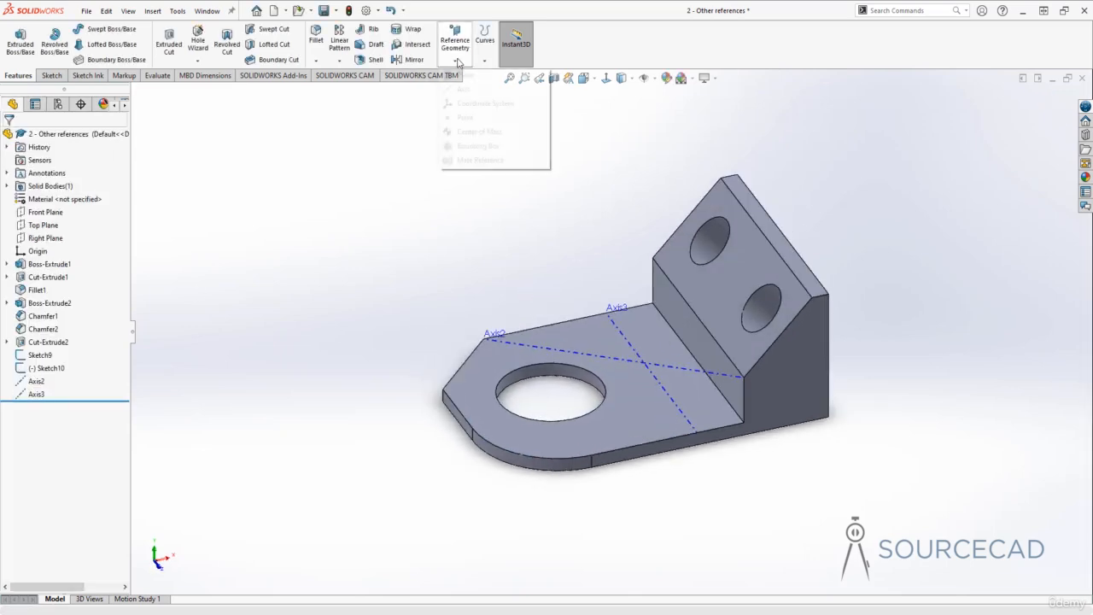
click(461, 89)
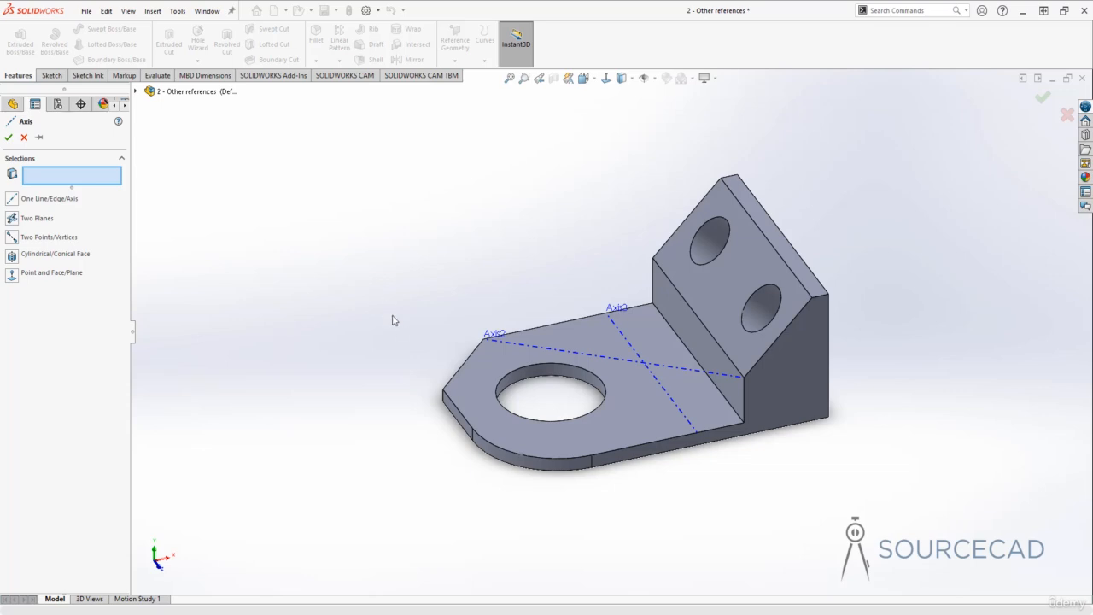
click(457, 373)
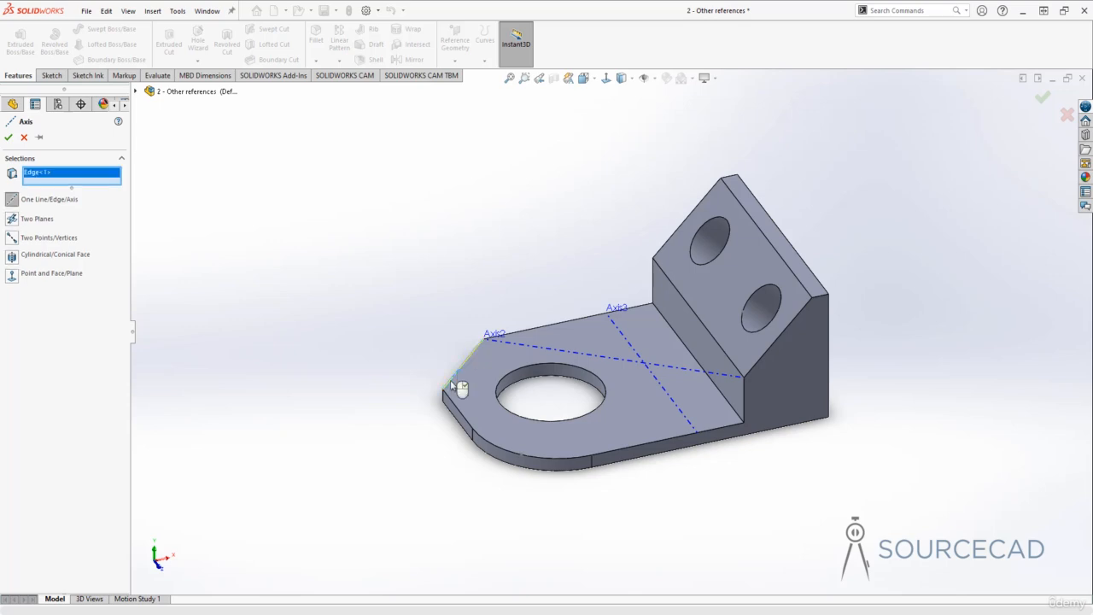
middle_drag(396, 363, 504, 350)
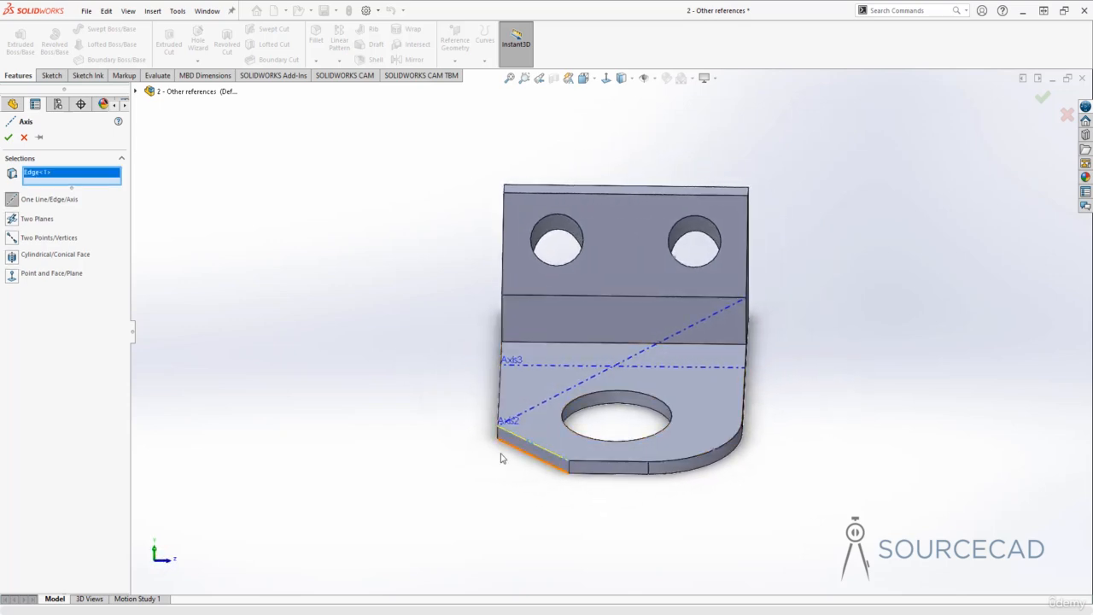
click(8, 137)
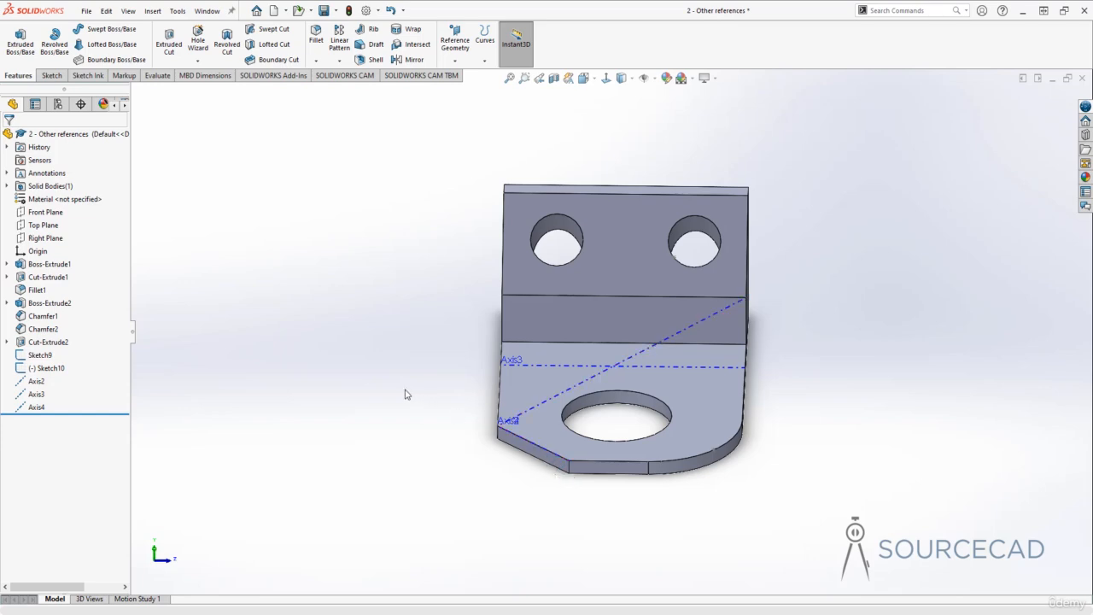
Create a reference axis through the sloped face's near upper corner vertex, perpendicular to the base plate's top face
key(ctrl+7)
click(454, 61)
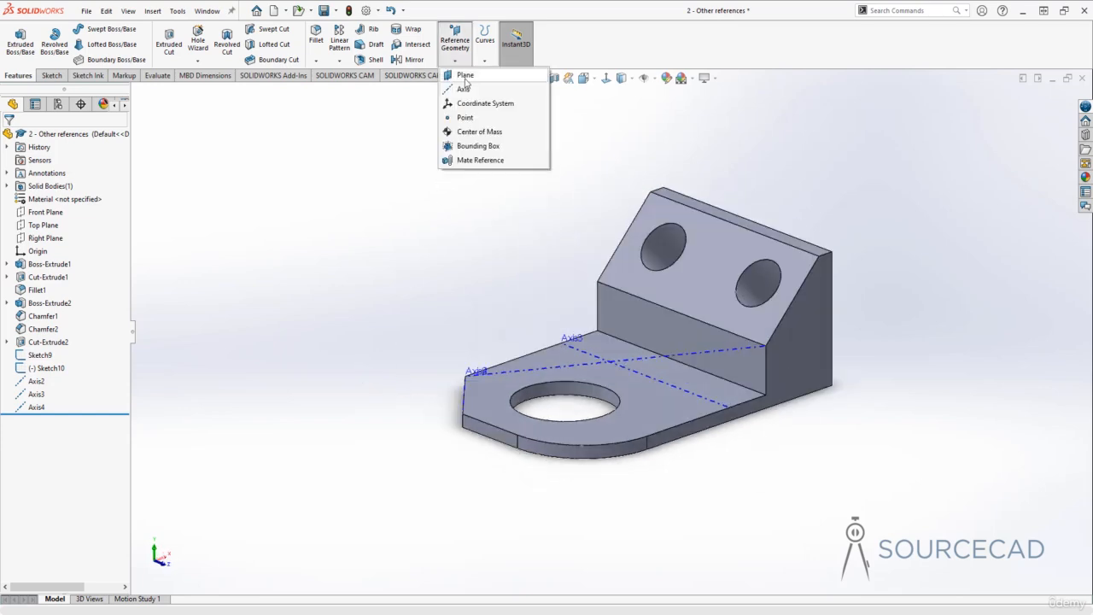
click(463, 89)
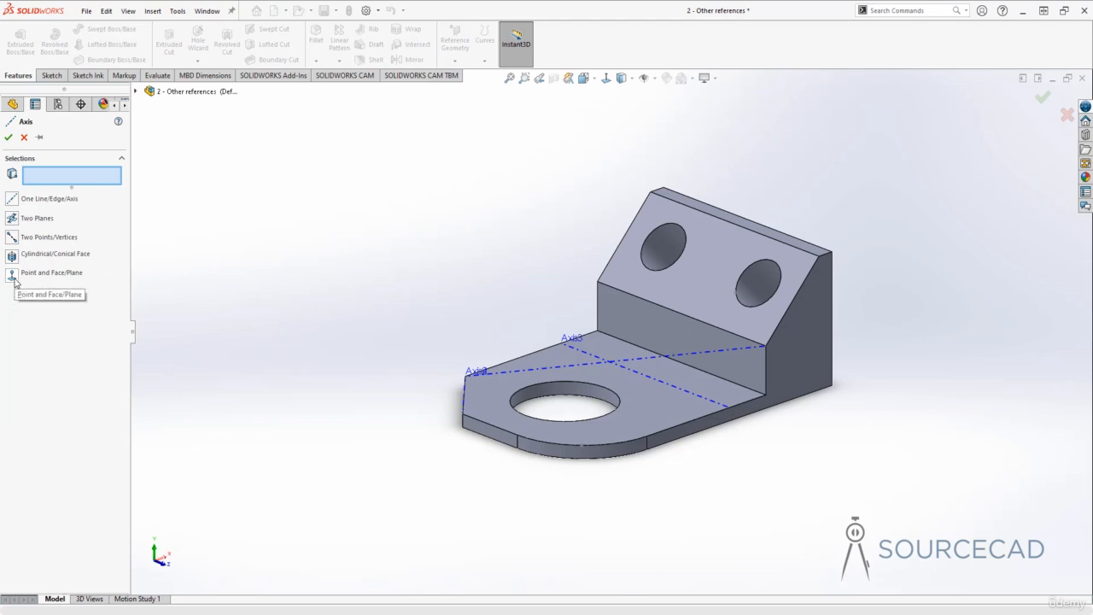
middle_drag(431, 280, 469, 265)
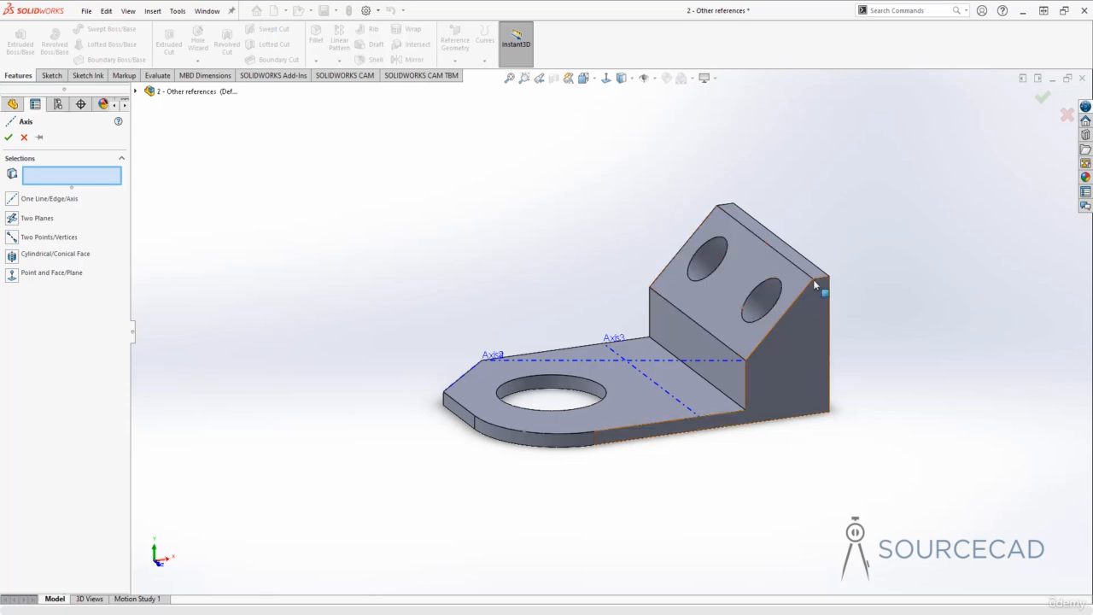
click(812, 282)
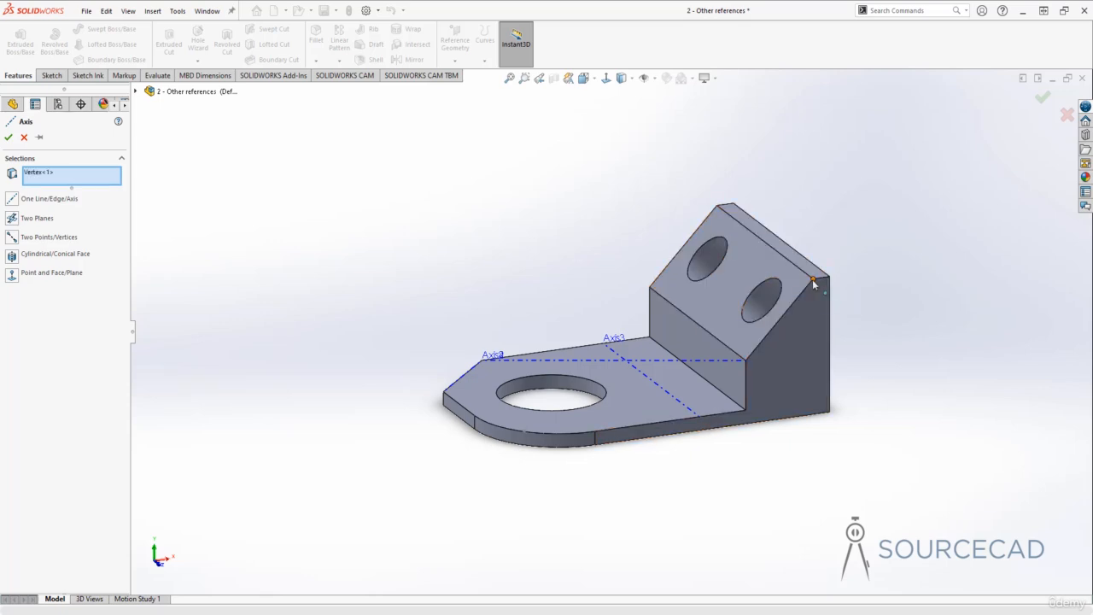
click(633, 407)
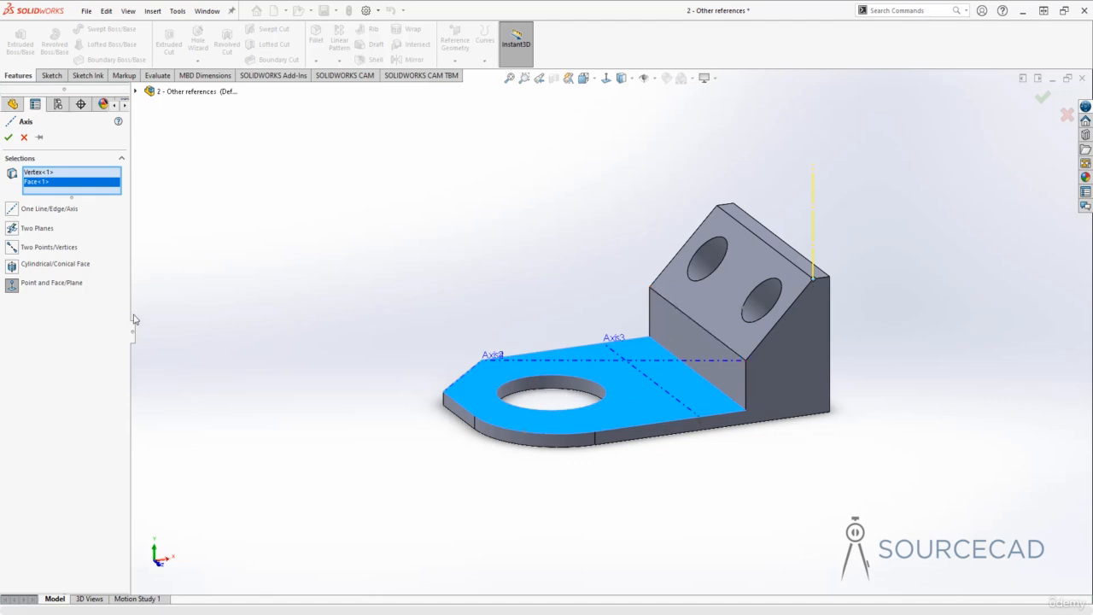
click(8, 137)
Create a reference axis through the cylindrical face of the large hole in the base plate
click(455, 42)
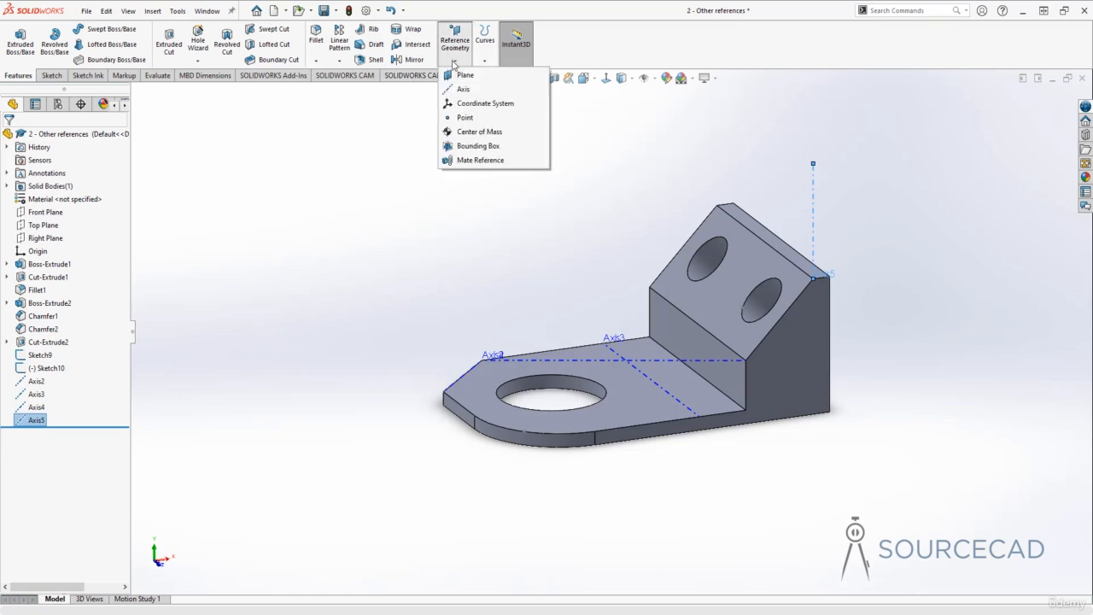
click(458, 89)
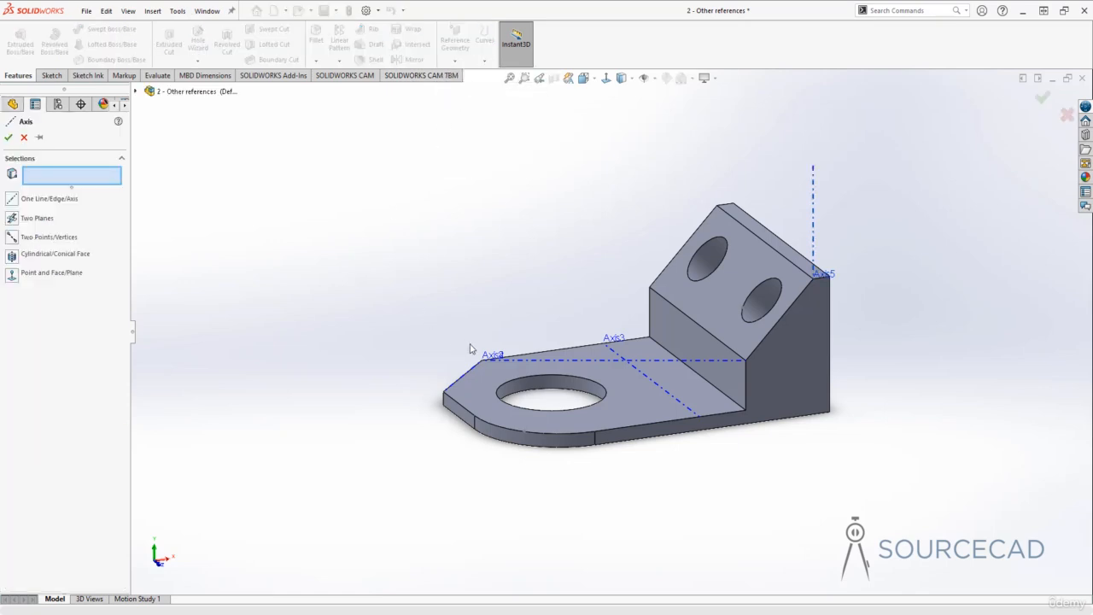
click(547, 384)
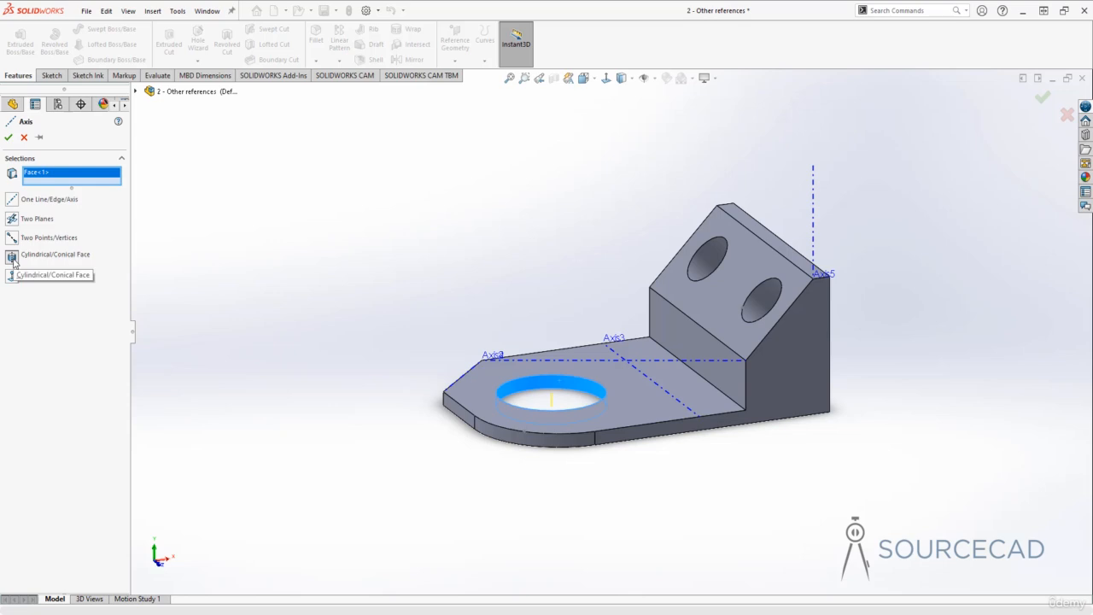
mouse_move(357, 316)
middle_down()
mouse_move(368, 335)
mouse_move(359, 327)
middle_up()
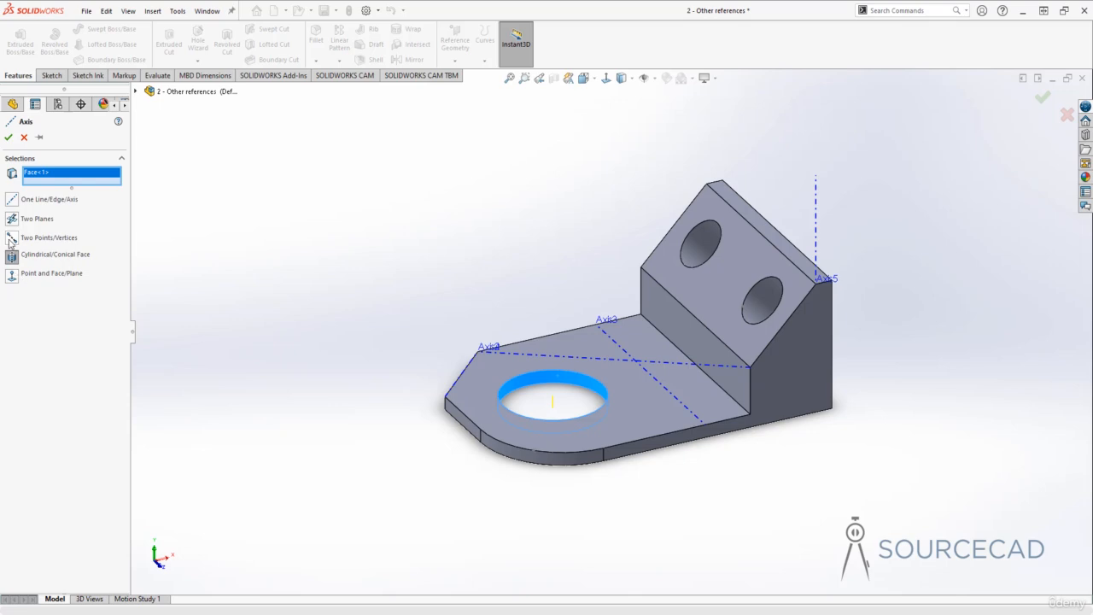
click(8, 136)
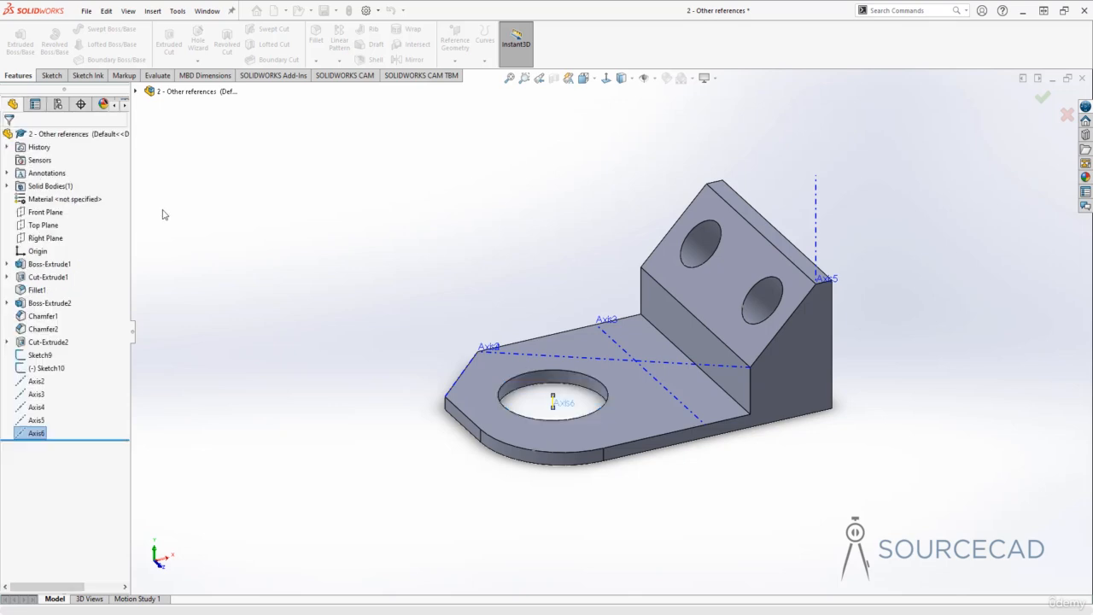
click(397, 231)
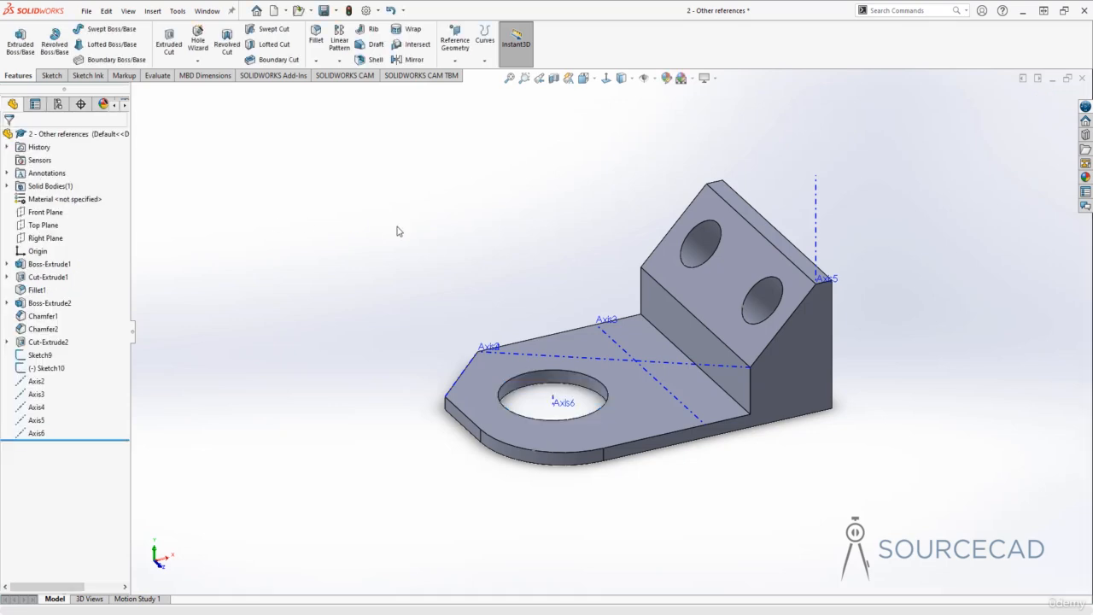
Delete all the reference axes, Axis2 through Axis6, from the part
click(44, 380)
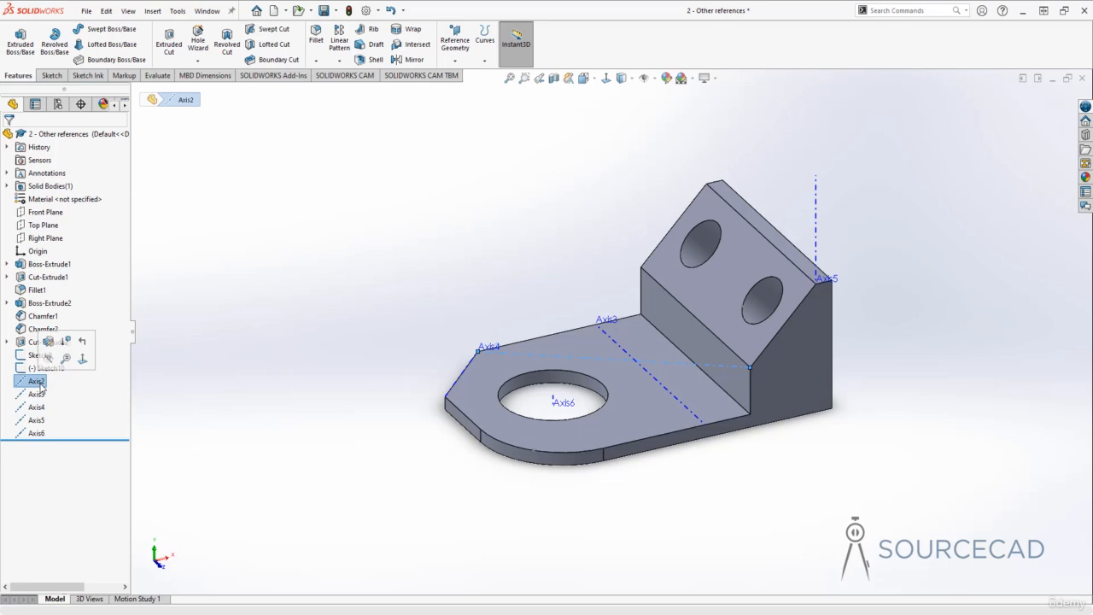
shift+click(36, 433)
right_click(37, 433)
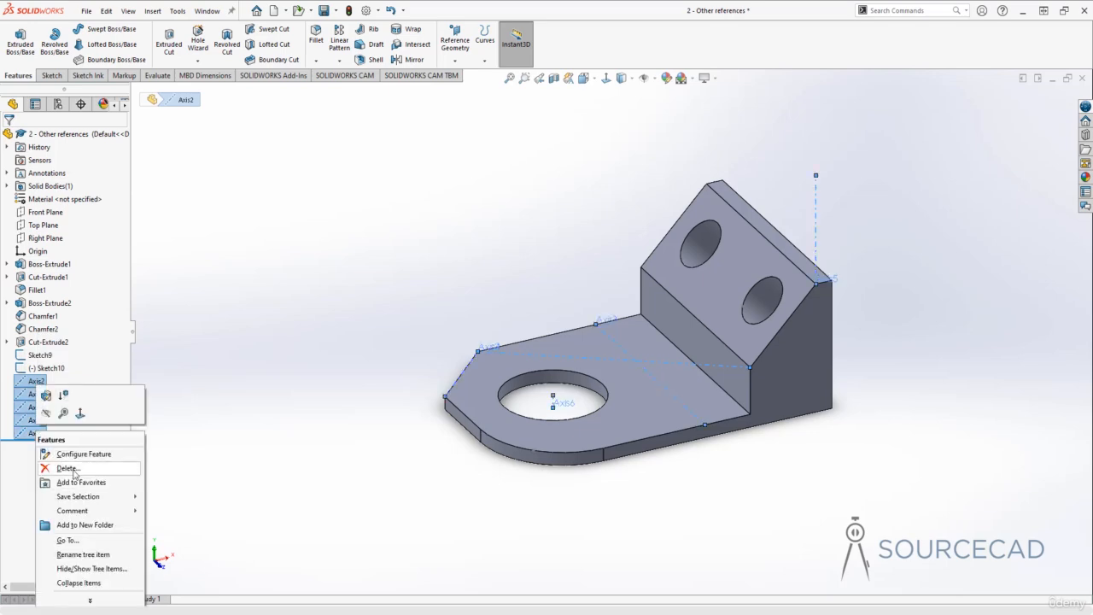
click(75, 474)
click(617, 270)
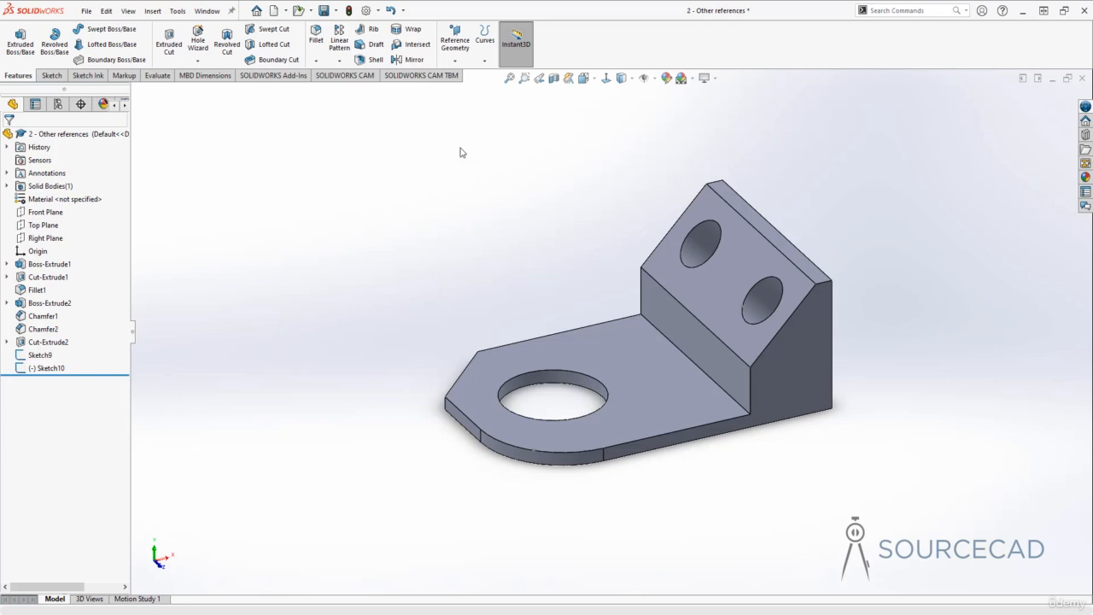
Create a reference point at the center of the base plate's top face
click(457, 62)
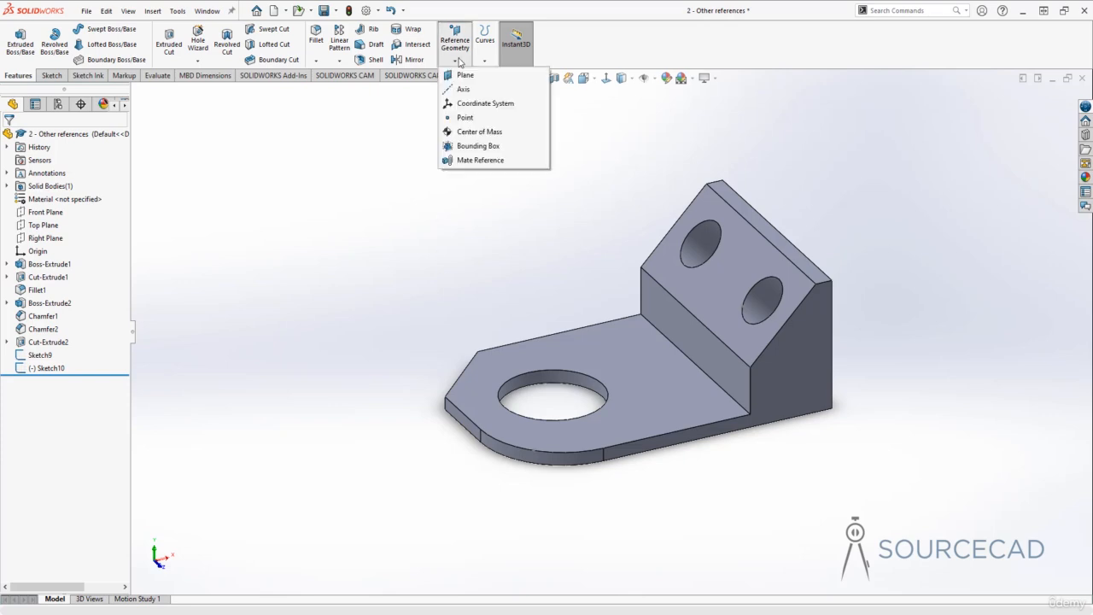
click(466, 117)
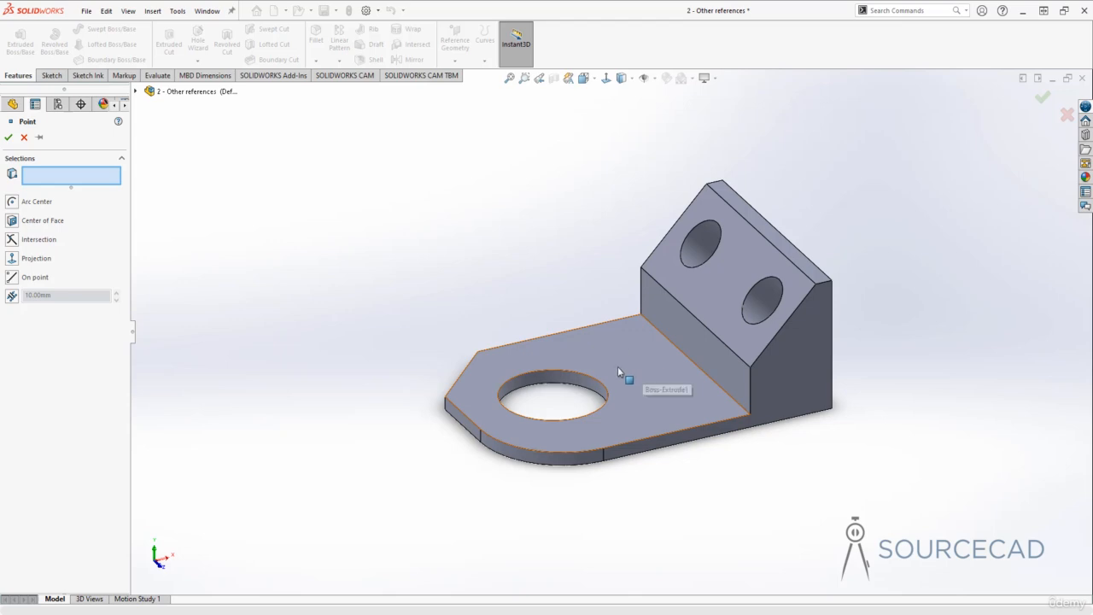
click(641, 368)
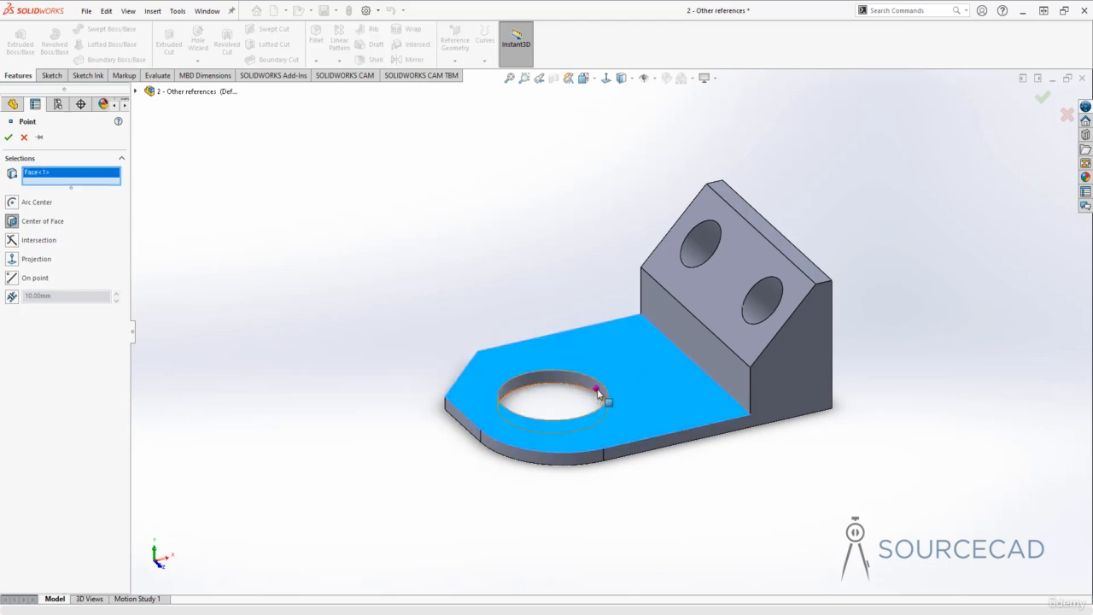
middle_drag(538, 271, 568, 375)
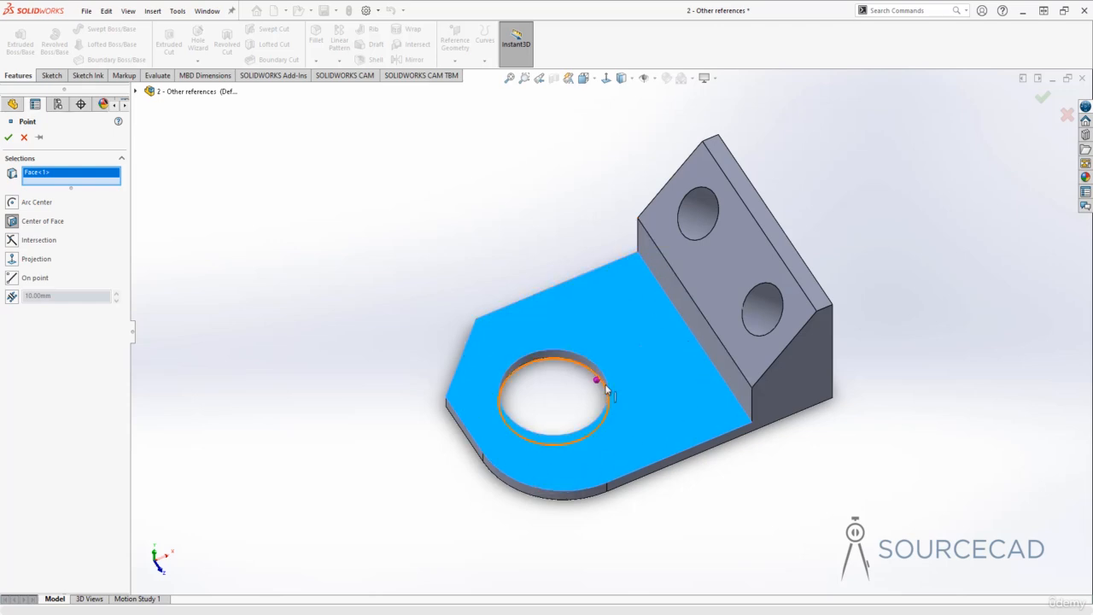
middle_drag(581, 402, 587, 374)
click(8, 137)
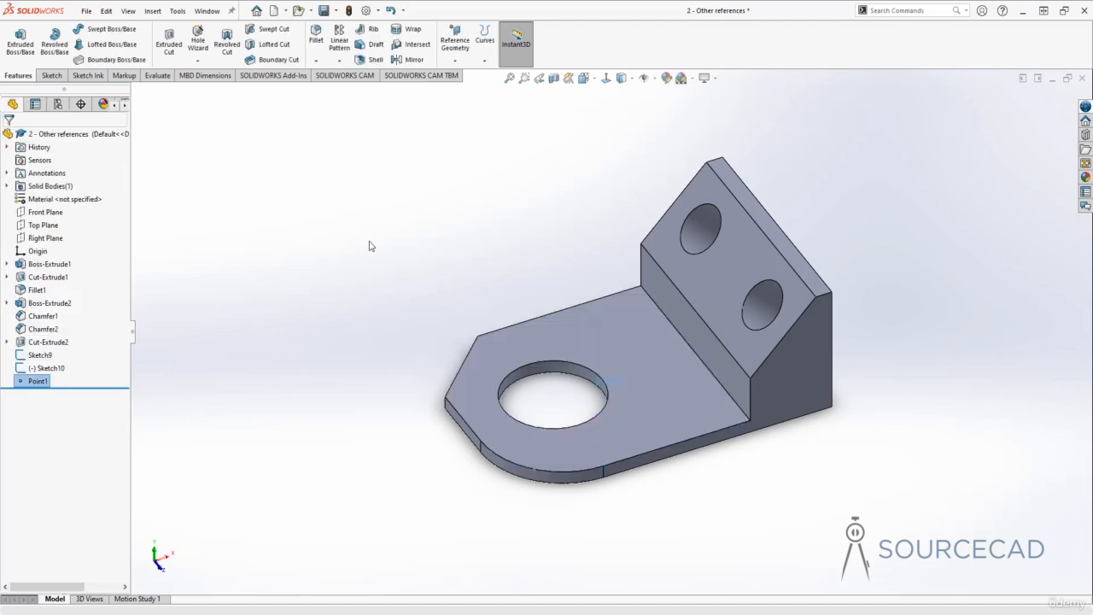
click(372, 243)
click(454, 57)
click(482, 118)
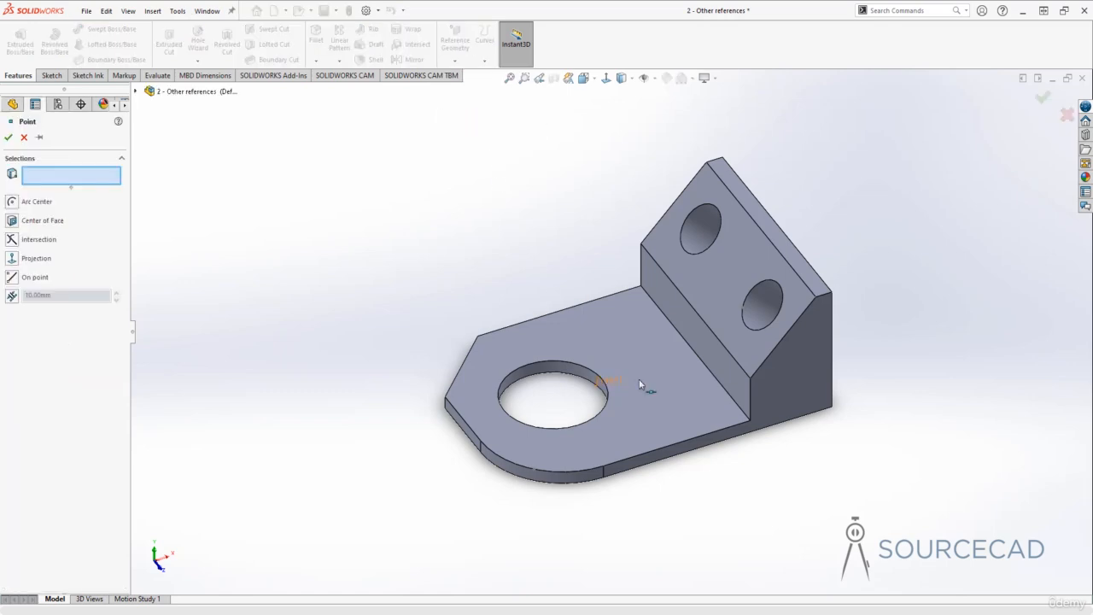
middle_drag(639, 383, 607, 290)
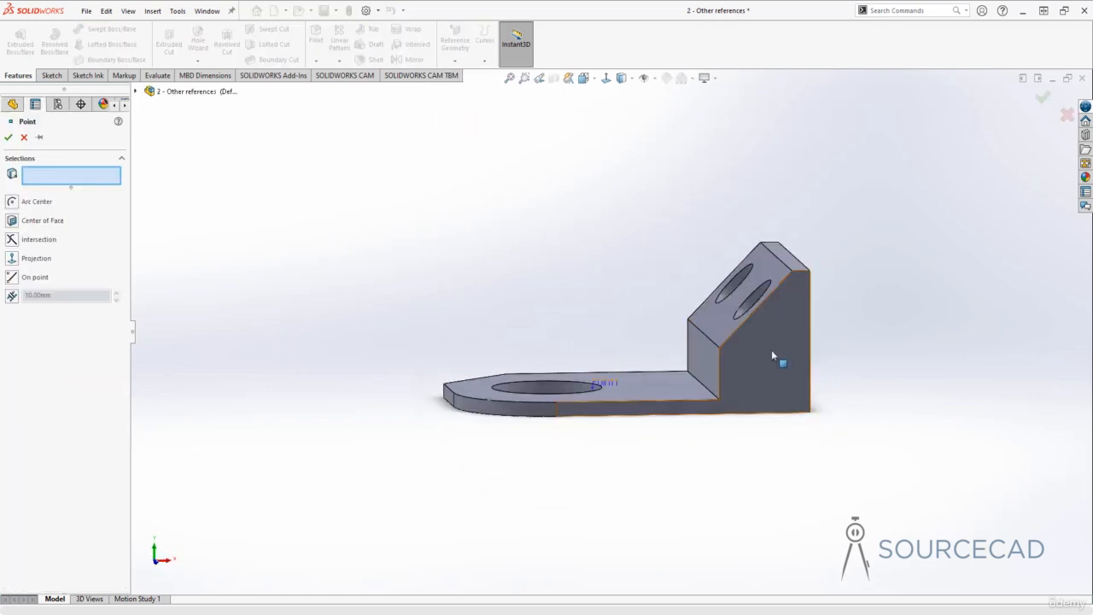
click(772, 351)
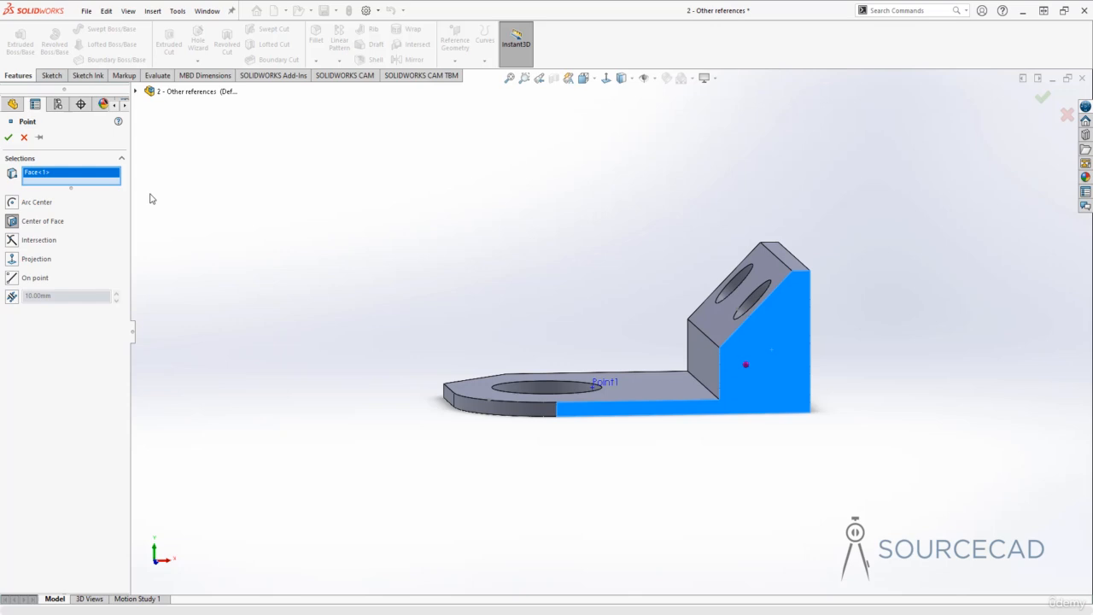
click(25, 138)
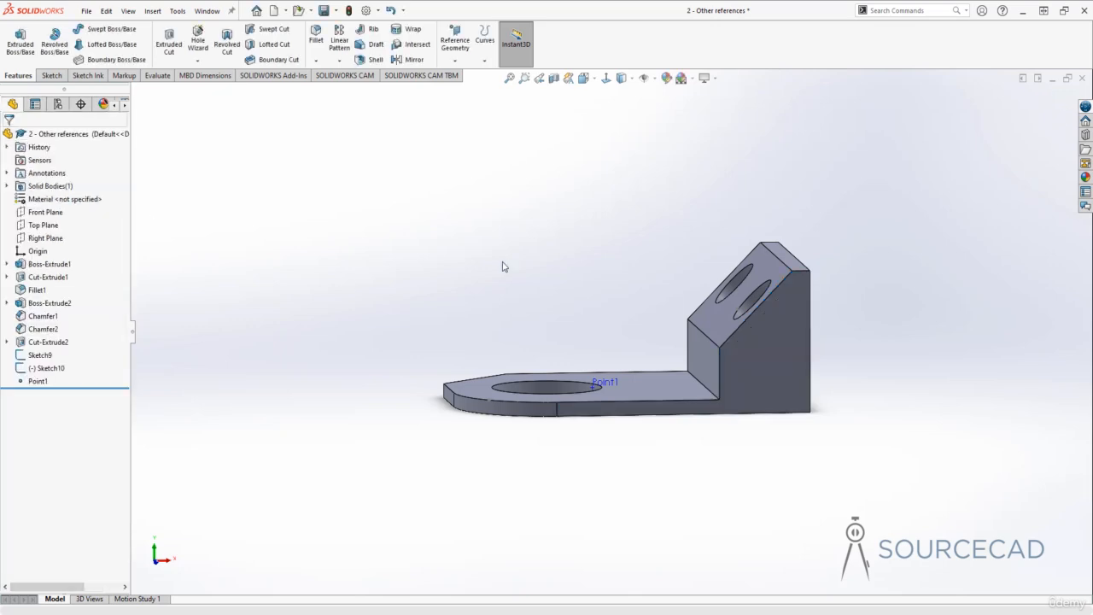
Create a reference point by projecting the sloped face's near upper corner vertex onto the plane of the base plate's top face
middle_drag(519, 254, 527, 259)
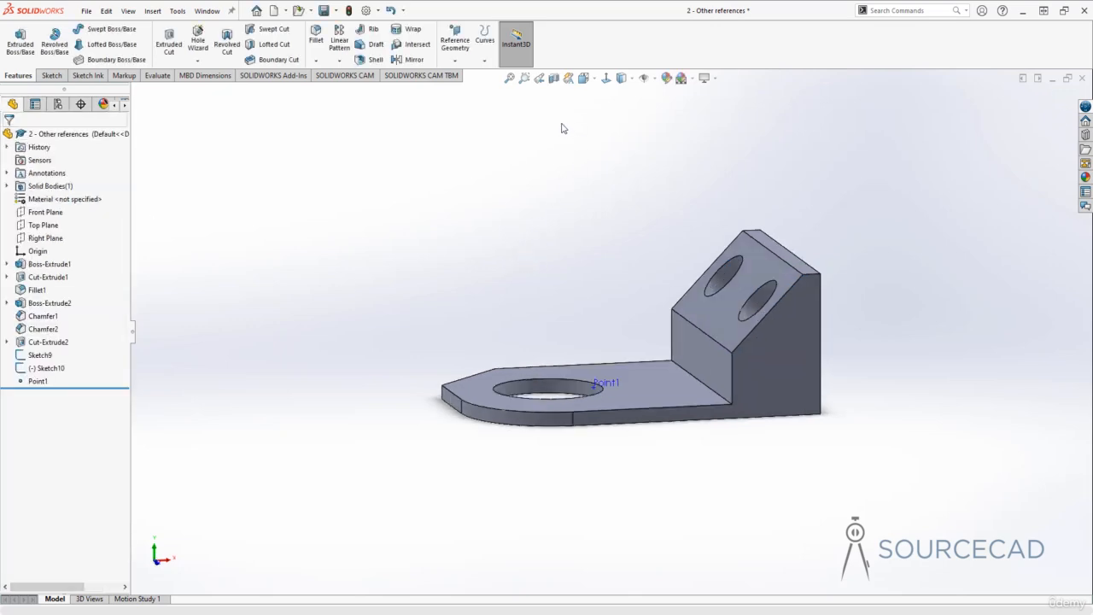
click(455, 59)
click(475, 116)
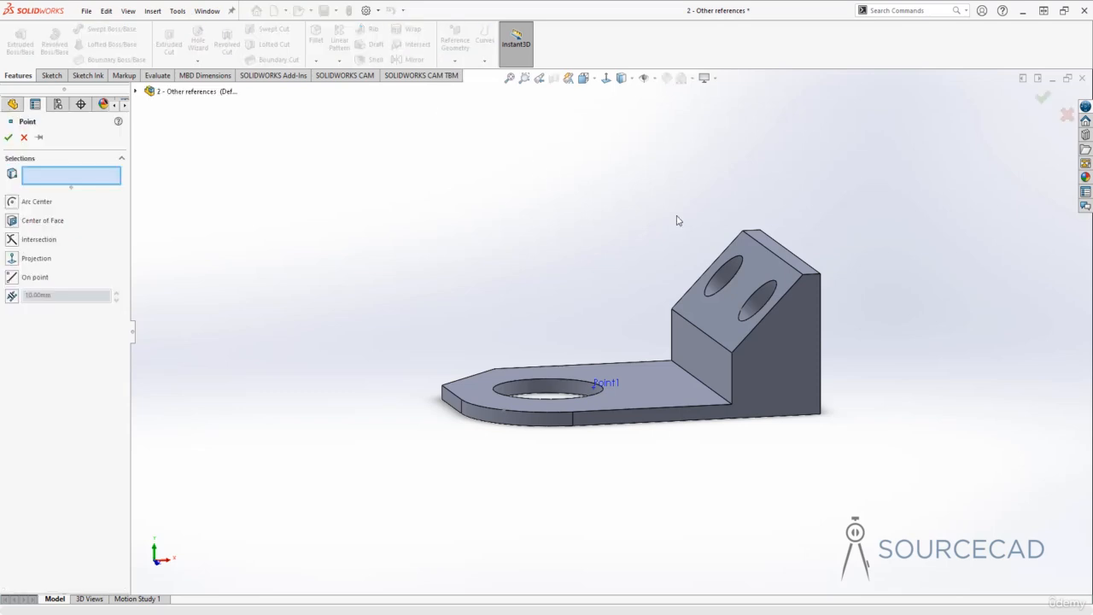
click(803, 275)
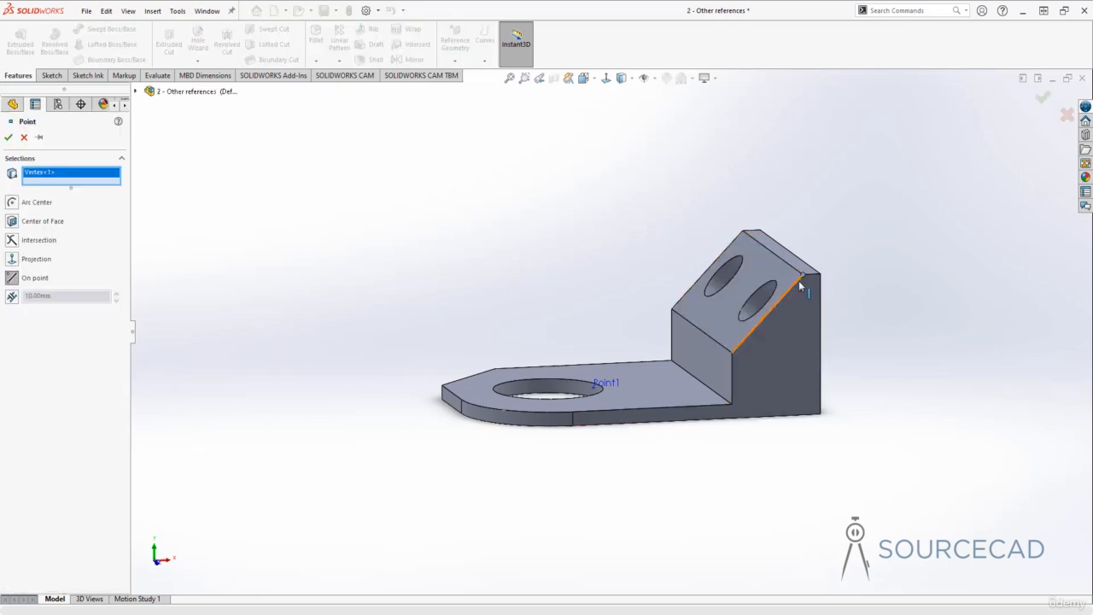
click(651, 392)
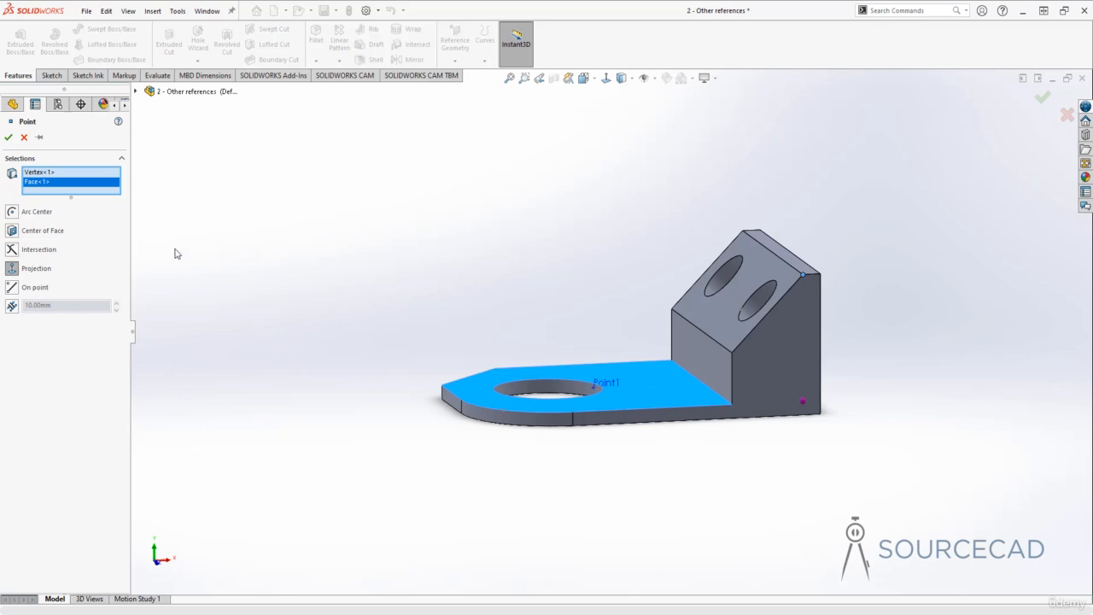
middle_drag(574, 299, 571, 371)
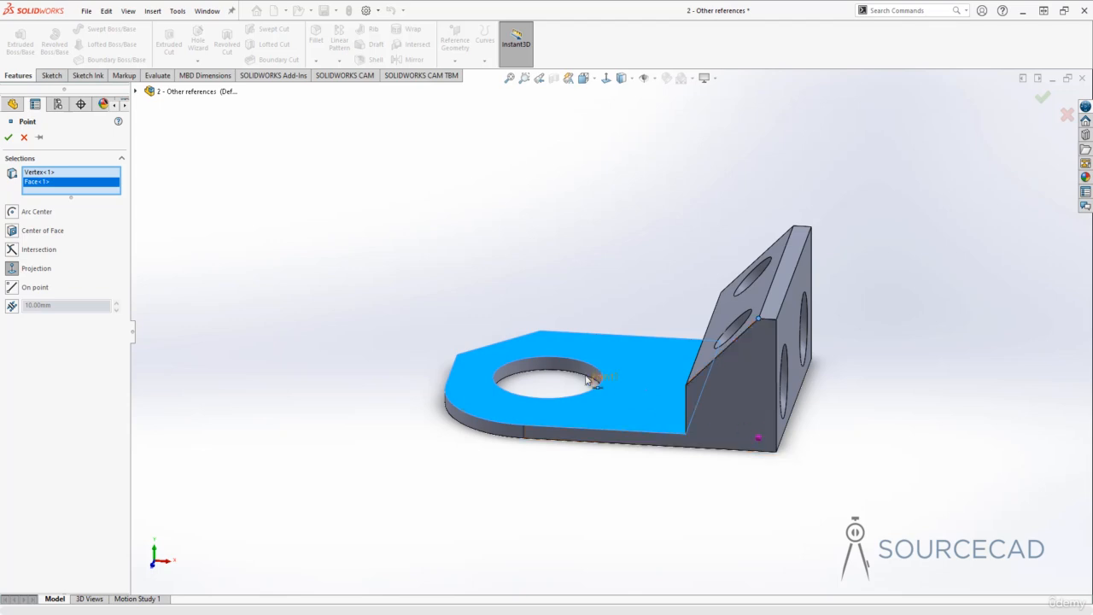
click(8, 139)
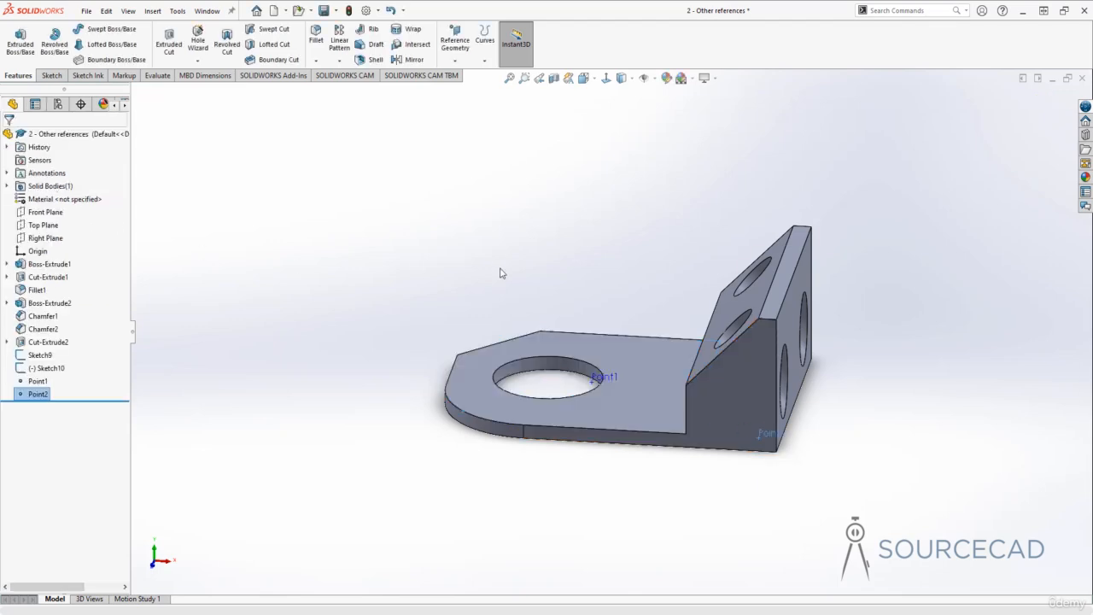
Create a reference point at the arc center of the large base plate hole's upper circular edge
middle_drag(536, 294, 569, 305)
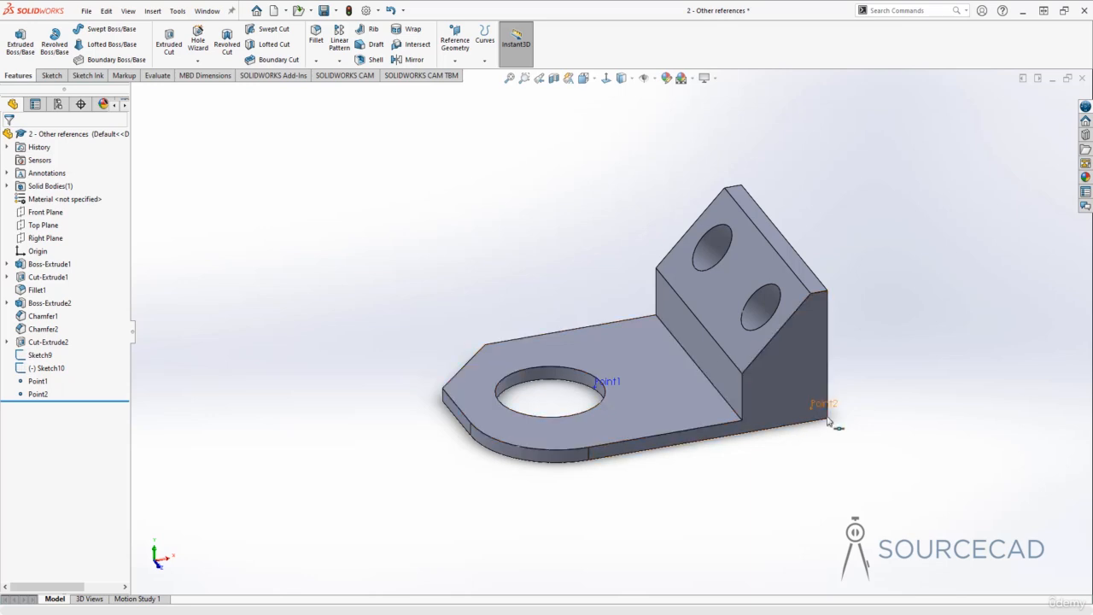
click(459, 61)
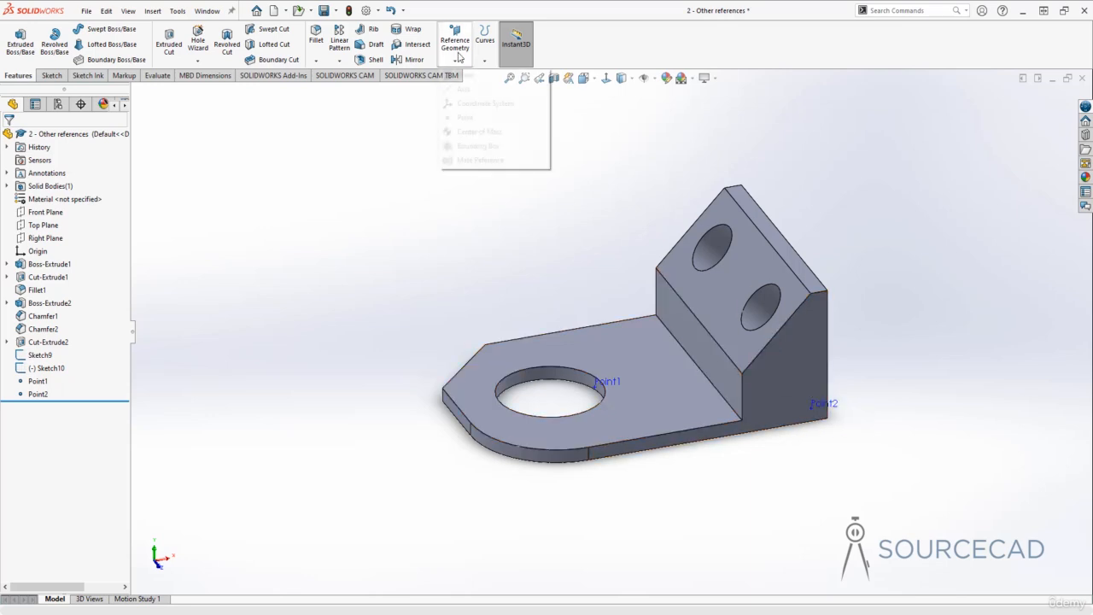
click(465, 118)
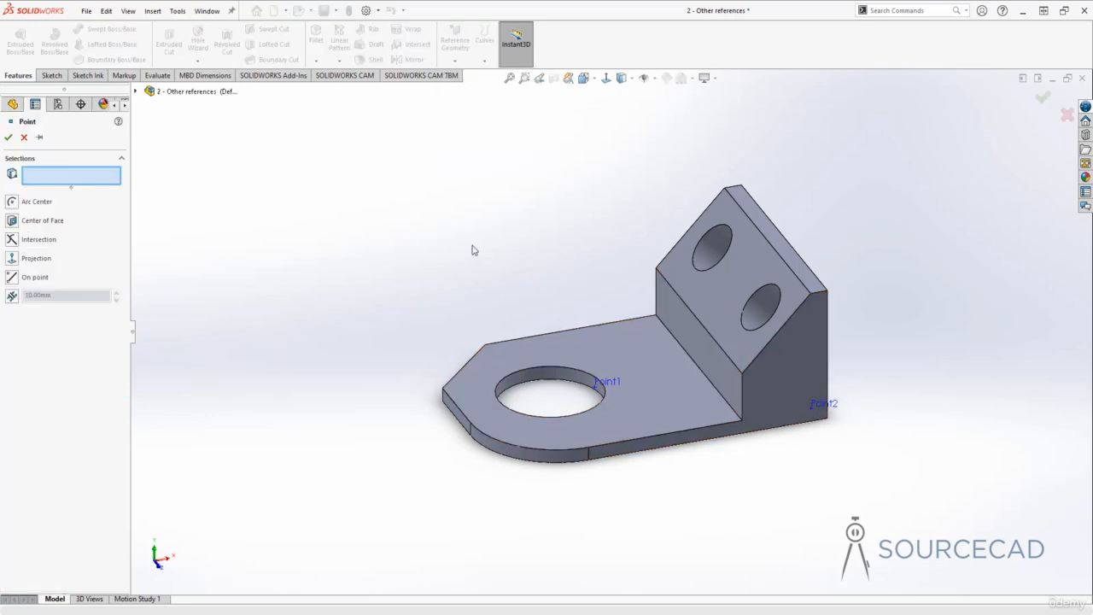
click(553, 367)
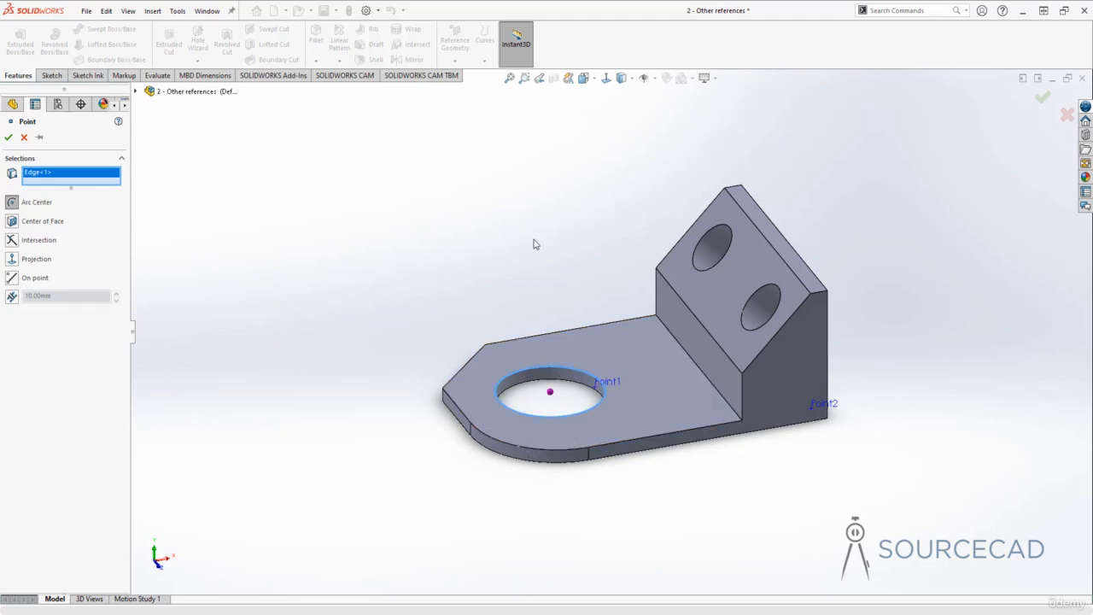
middle_drag(517, 322, 557, 396)
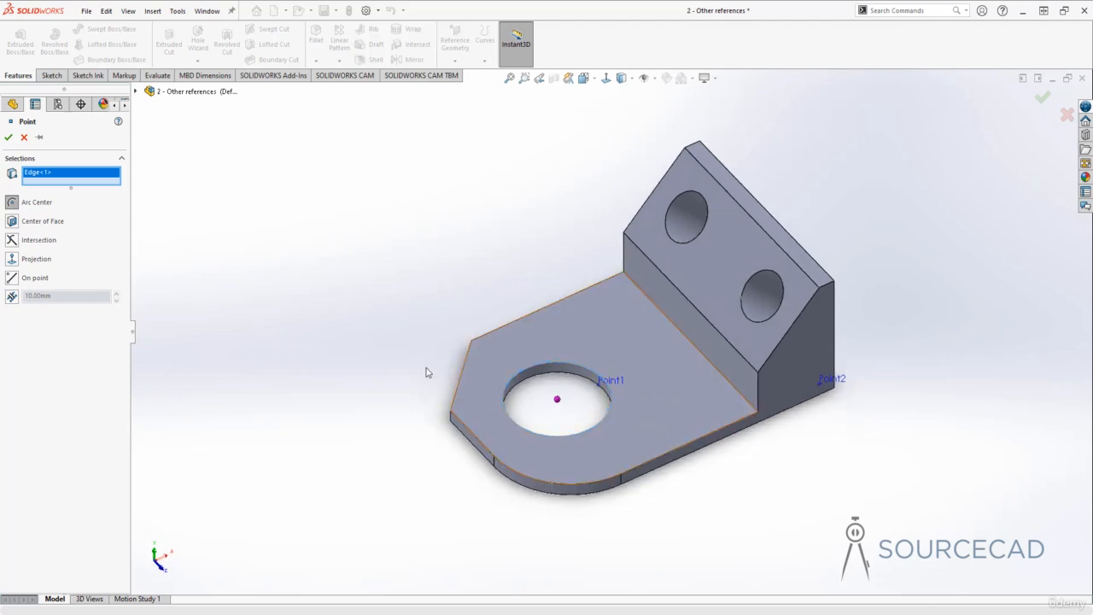
click(8, 137)
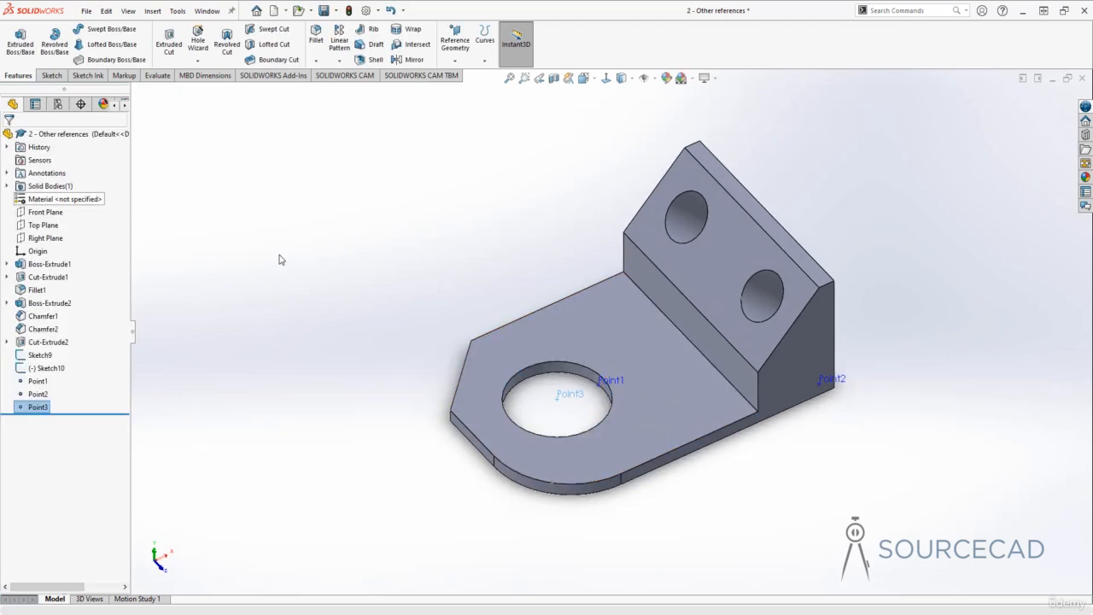
Create a reference point at the intersection of the sloped face's near side edge and the base plate's near upper long edge
click(363, 264)
click(454, 61)
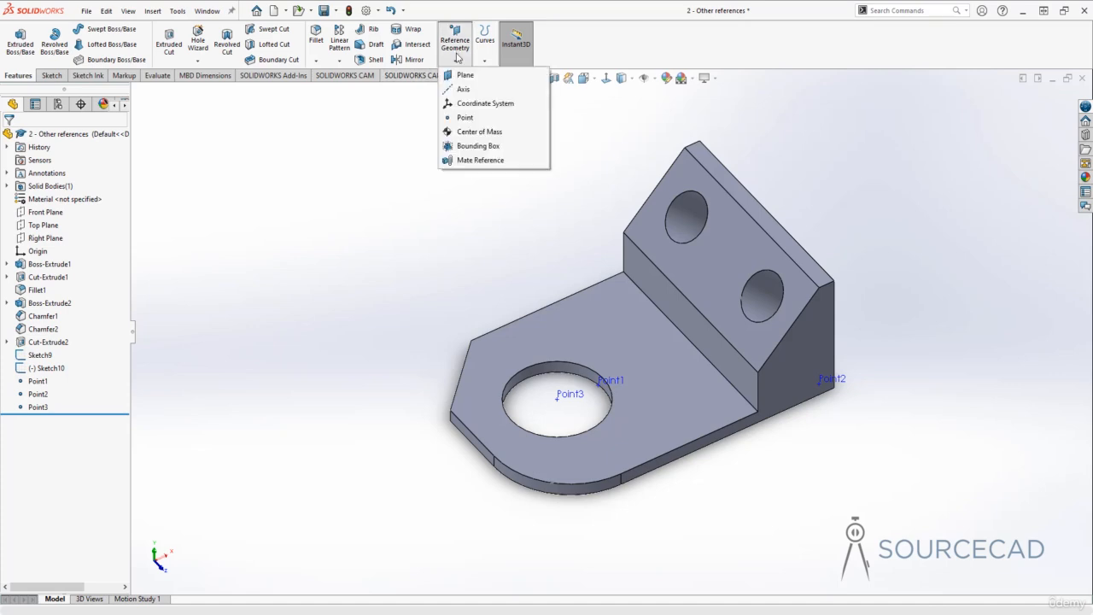
click(479, 119)
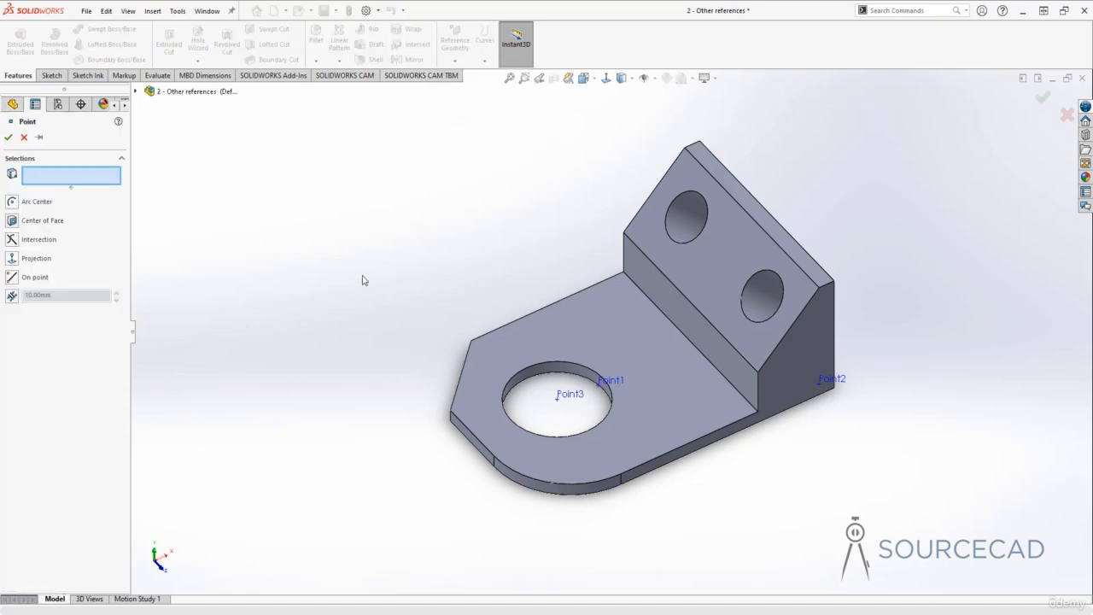
middle_drag(362, 280, 336, 180)
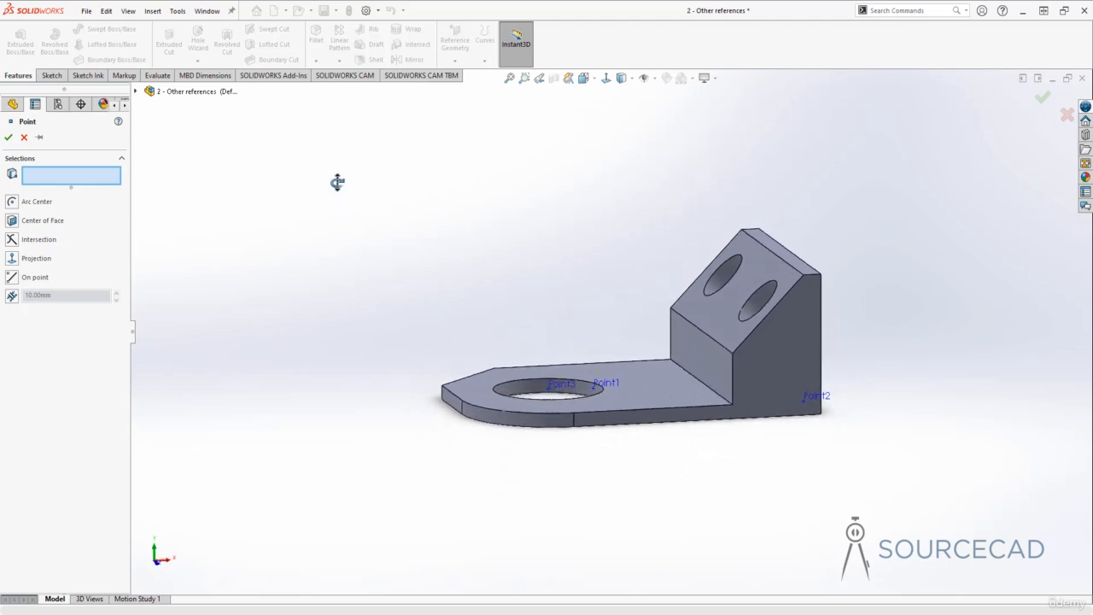
click(751, 332)
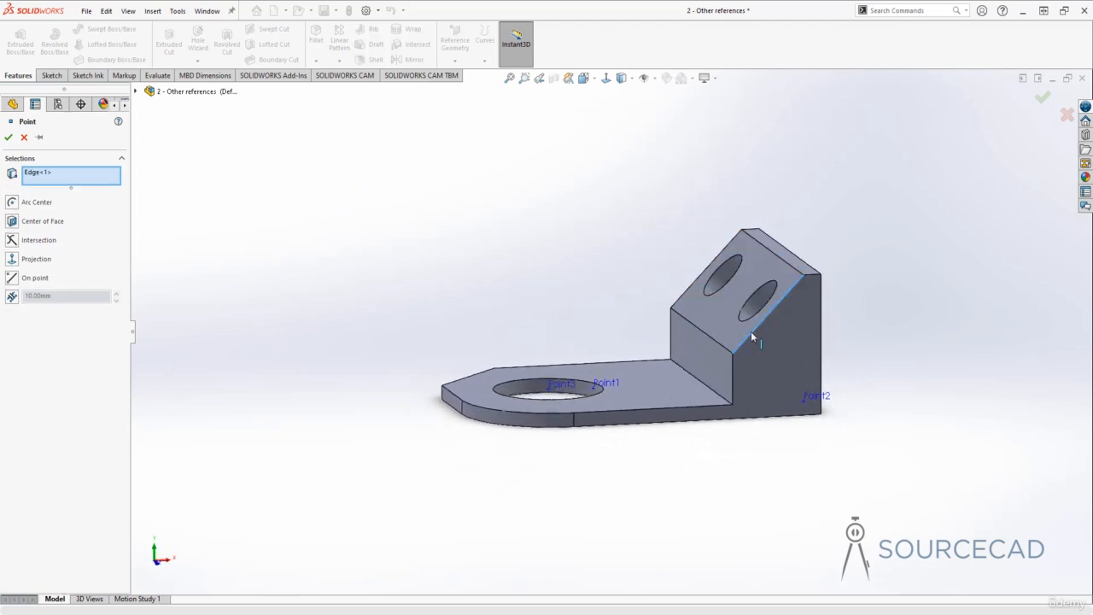
click(660, 407)
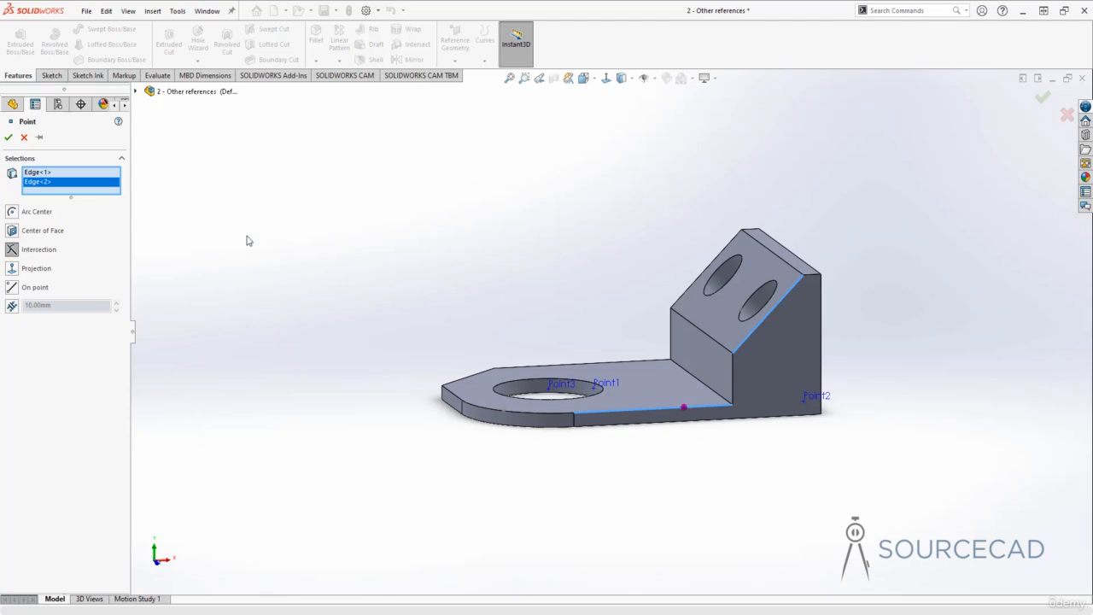
click(9, 137)
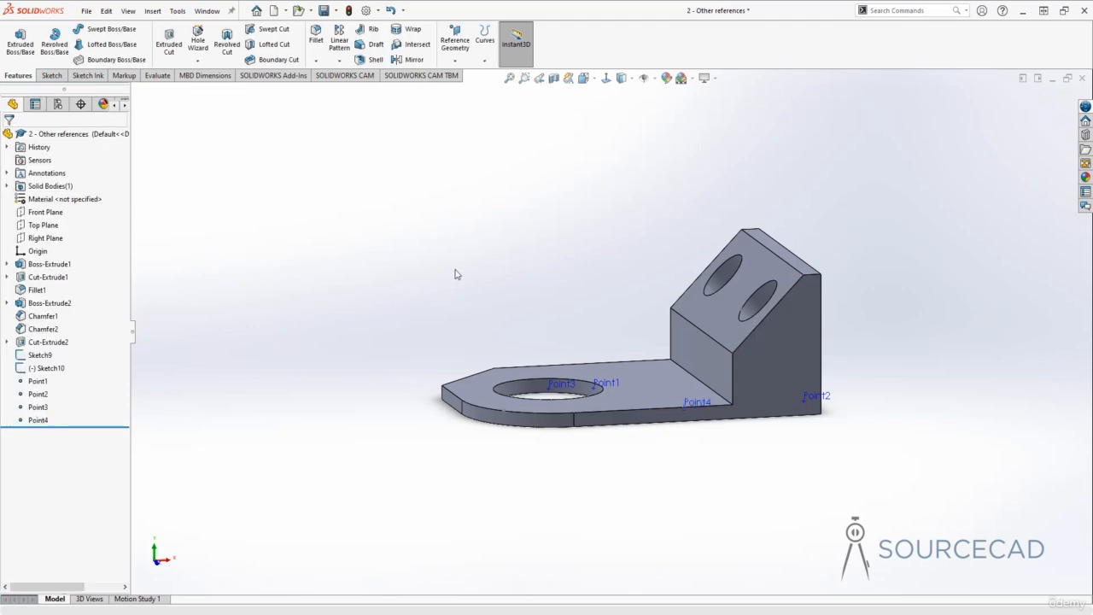
Delete the four reference points, Point1 through Point4, from the part
middle_drag(456, 273, 467, 312)
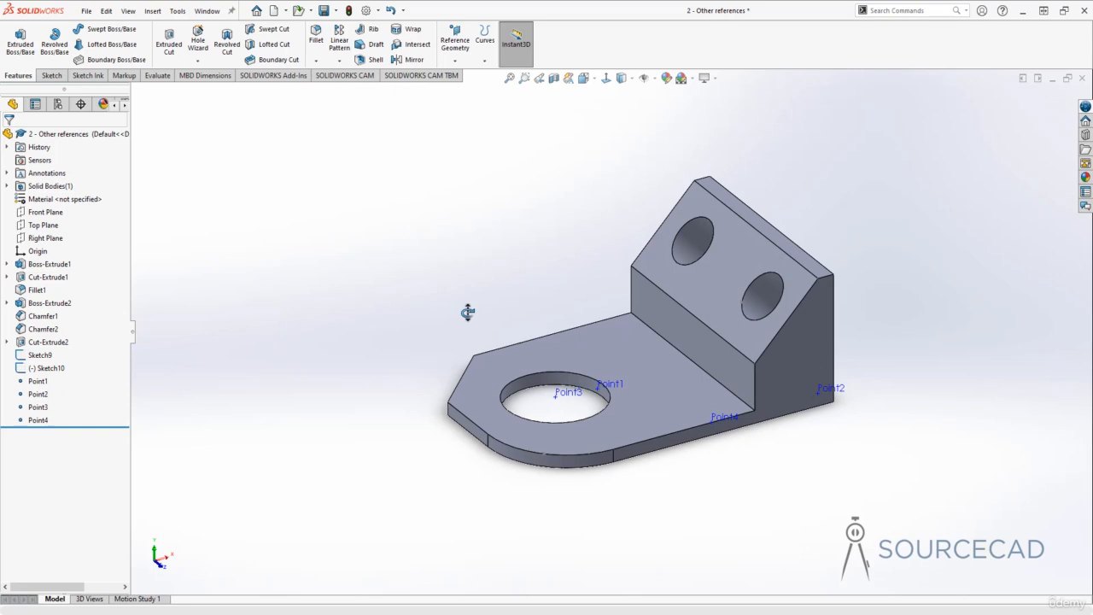
click(39, 381)
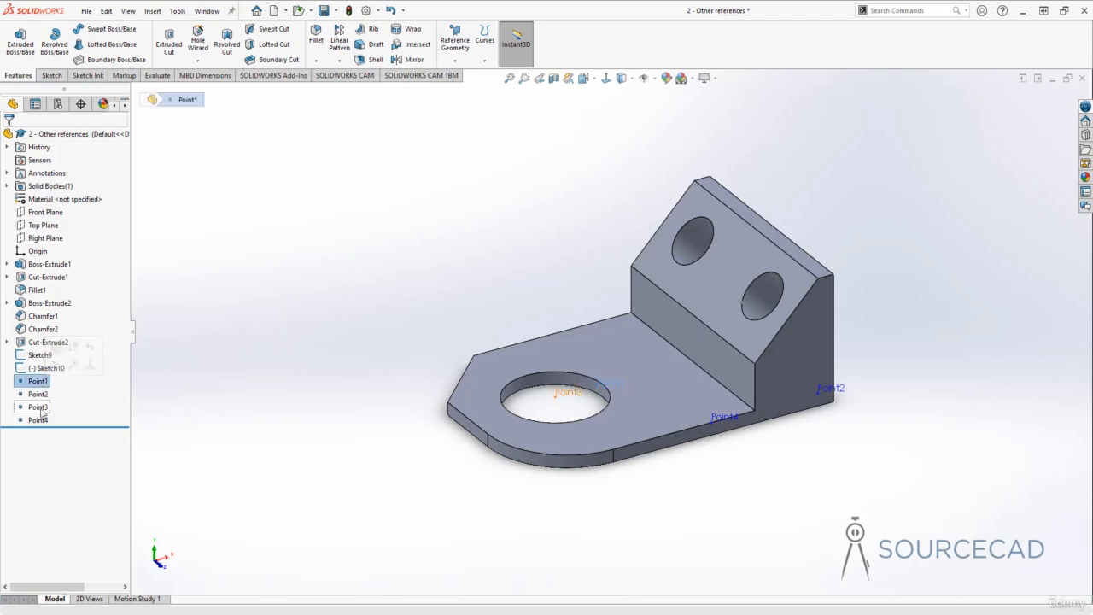
shift+click(40, 420)
right_click(40, 420)
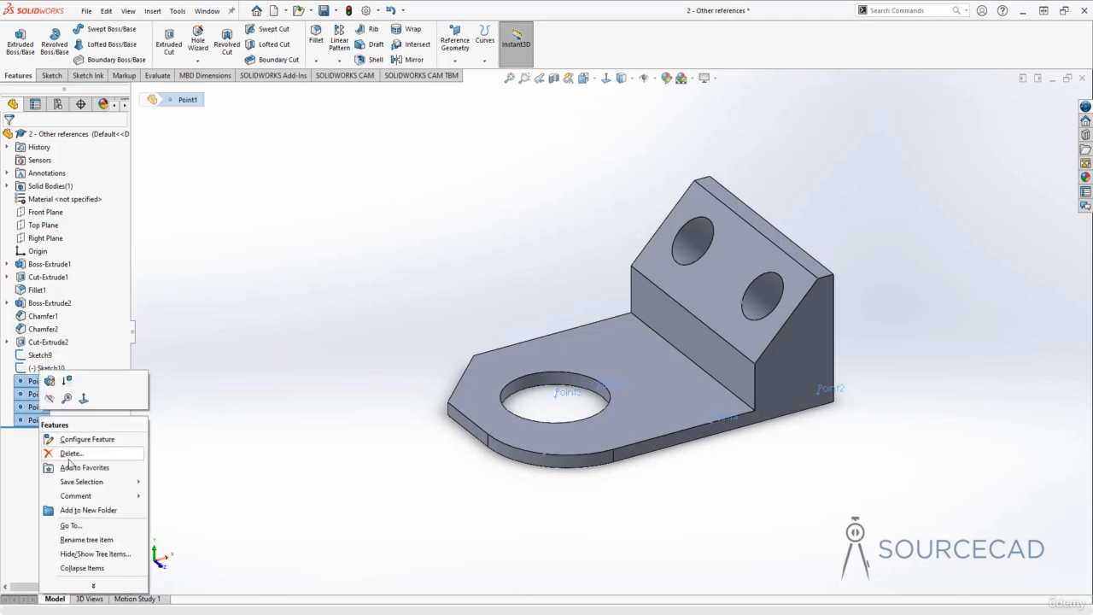
click(85, 448)
click(617, 272)
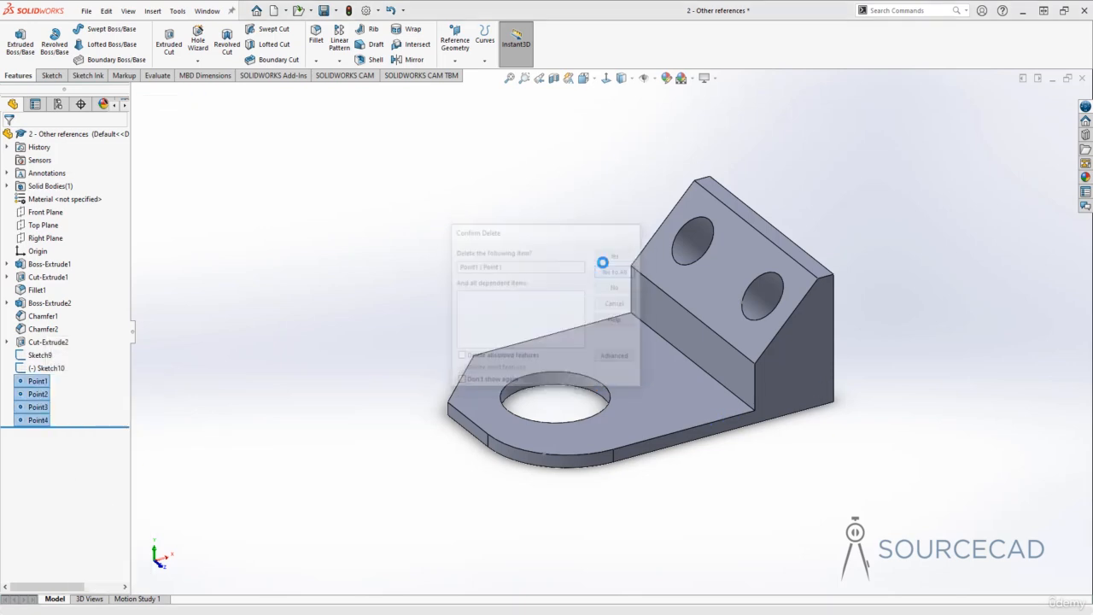
Start a reference point along the base plate's upper rounded corner edge, positioned by percentage at 50%
click(455, 60)
click(474, 119)
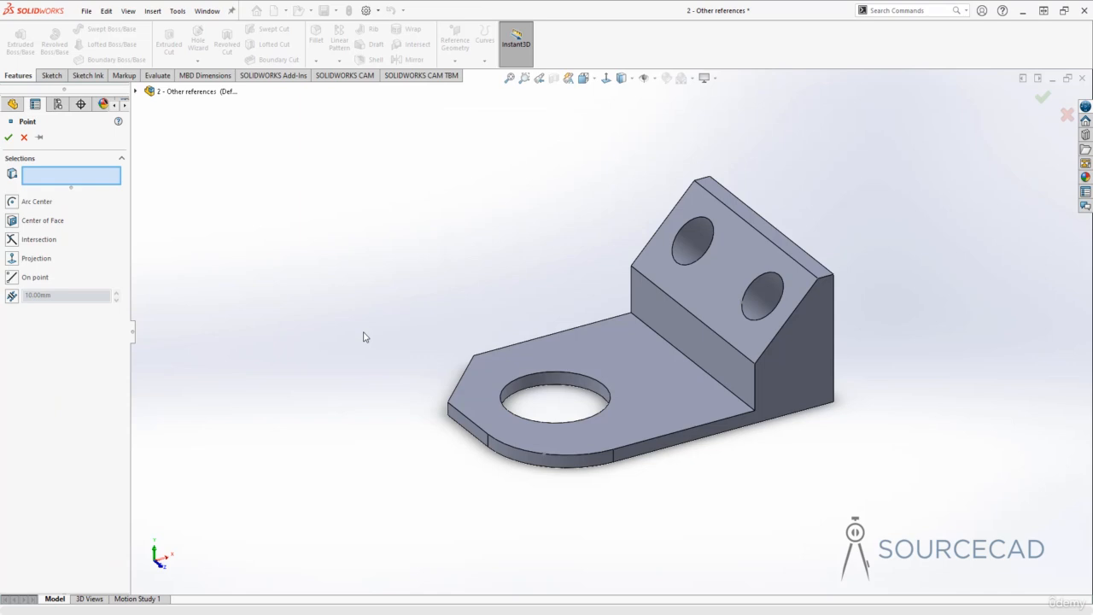
click(513, 453)
middle_drag(513, 487, 526, 505)
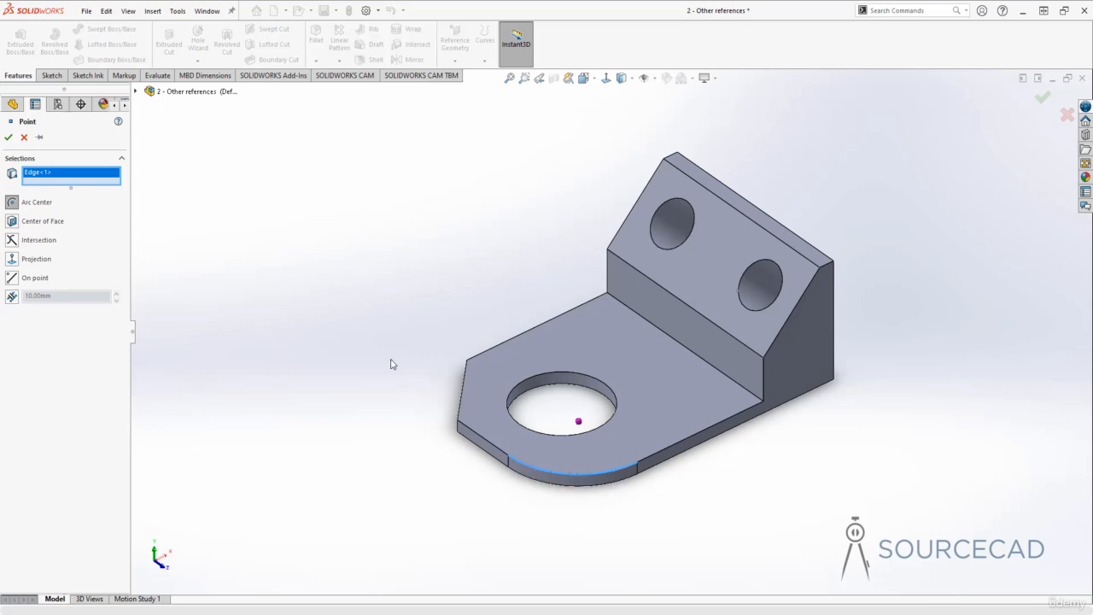
middle_drag(390, 361, 478, 418)
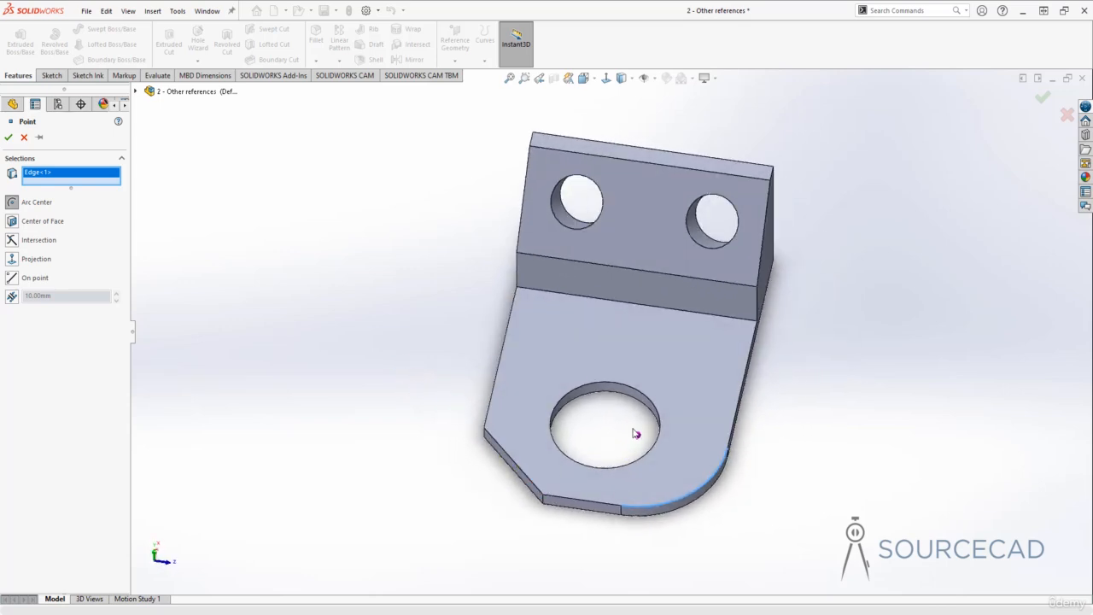
middle_drag(615, 437, 600, 402)
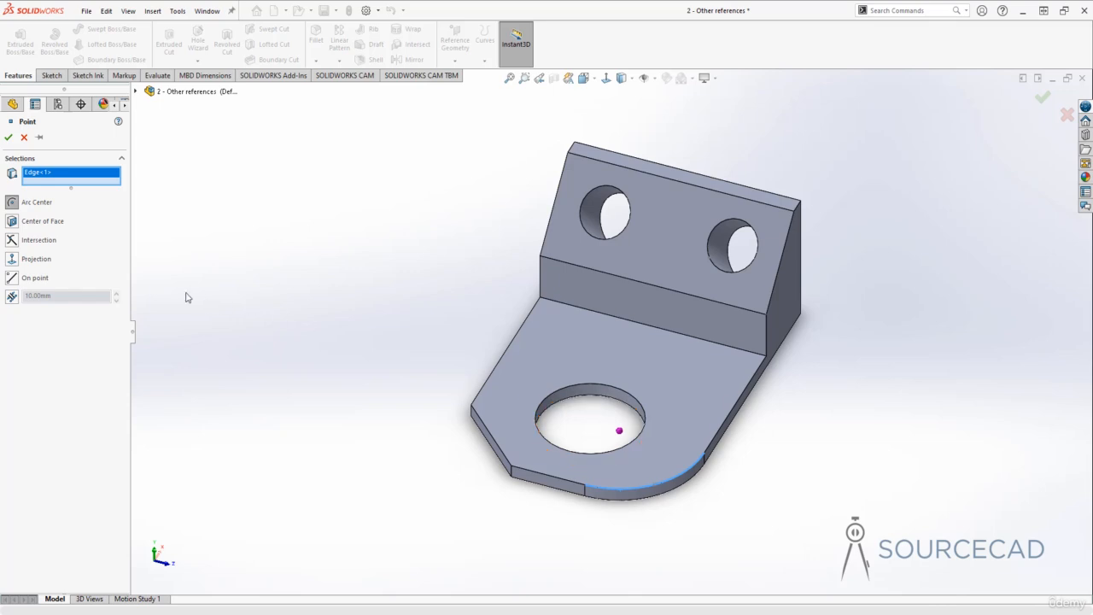
click(12, 295)
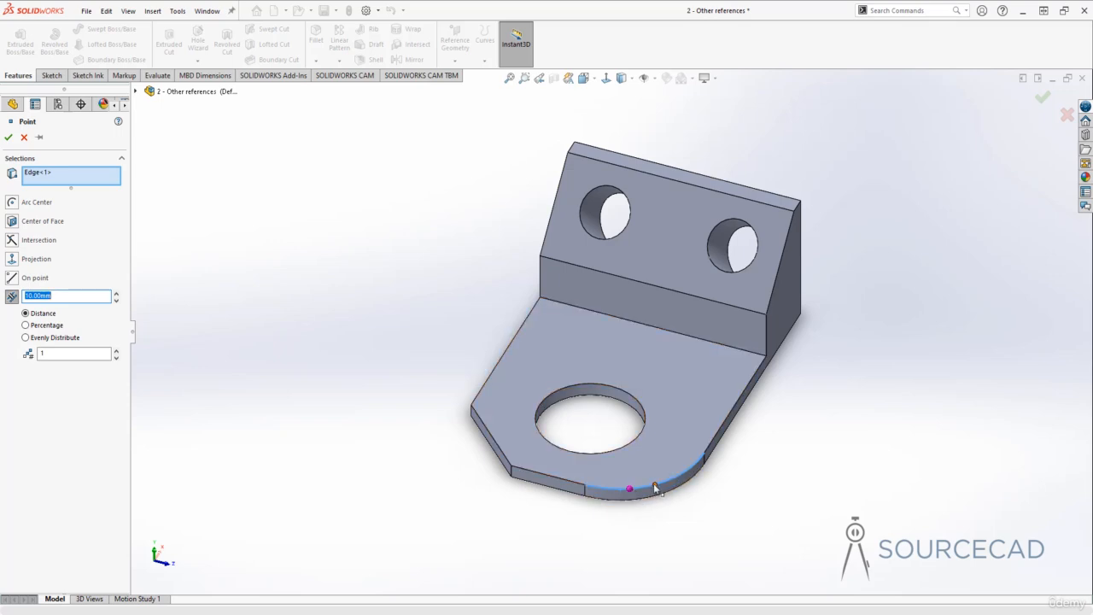
click(26, 326)
text(50)
key(Return)
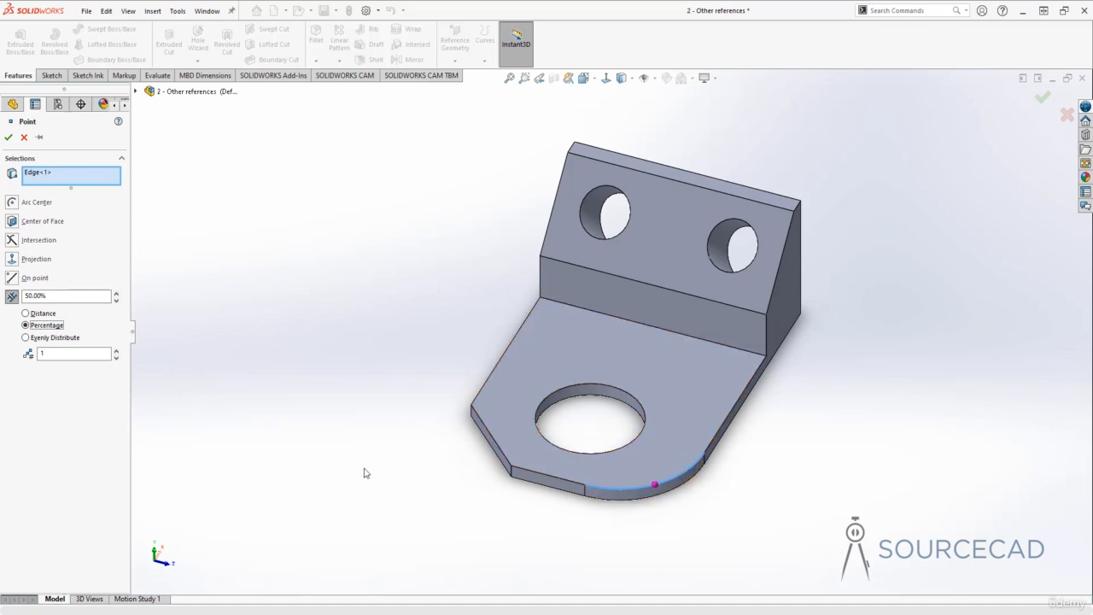
Set the number of reference points along the rounded edge to 3, spaced at 20%
click(116, 350)
click(116, 350)
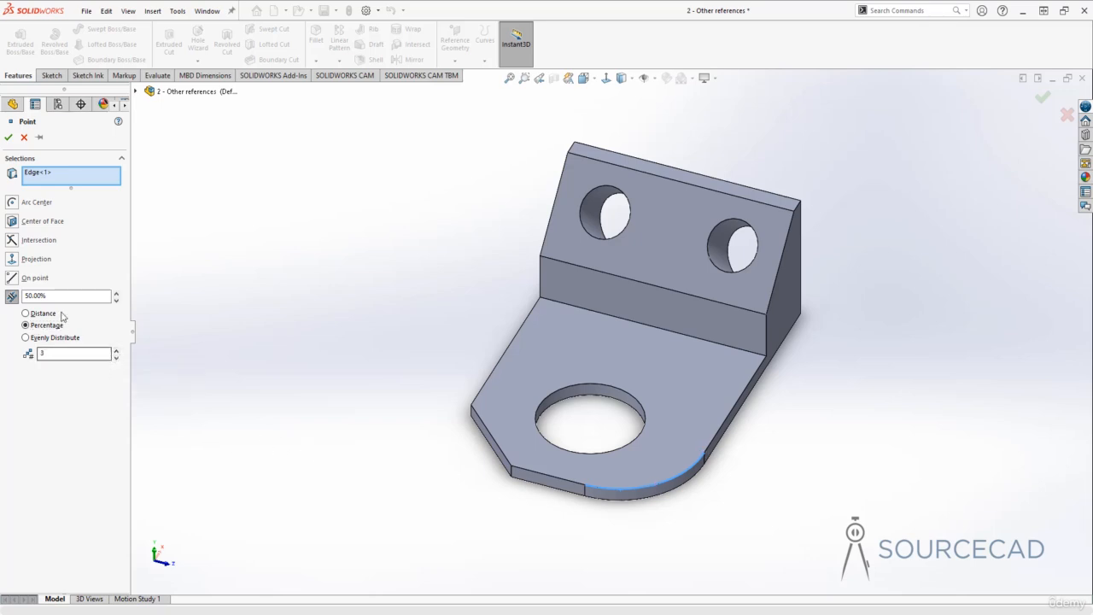
drag(60, 295, 6, 295)
text(20)
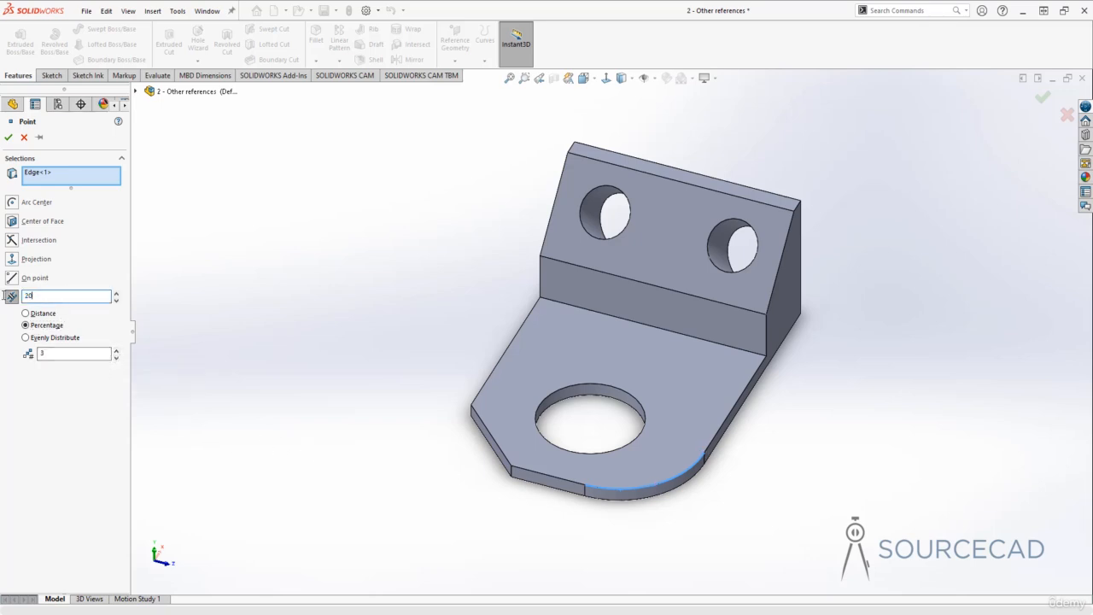
key(Tab)
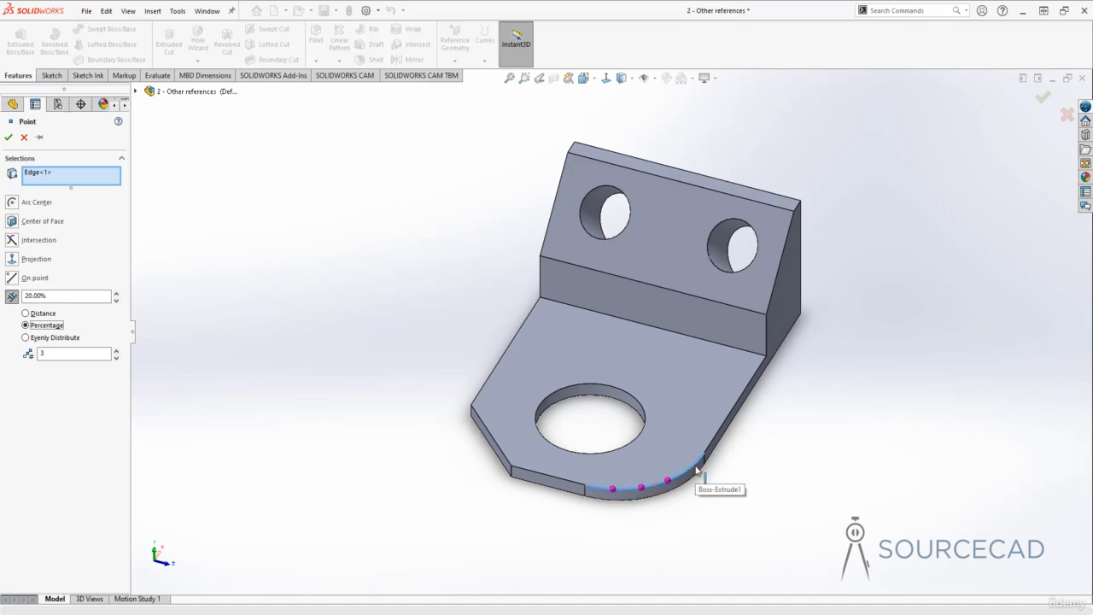
Switch the spacing of the points along the rounded edge to a distance of 6 mm
click(25, 314)
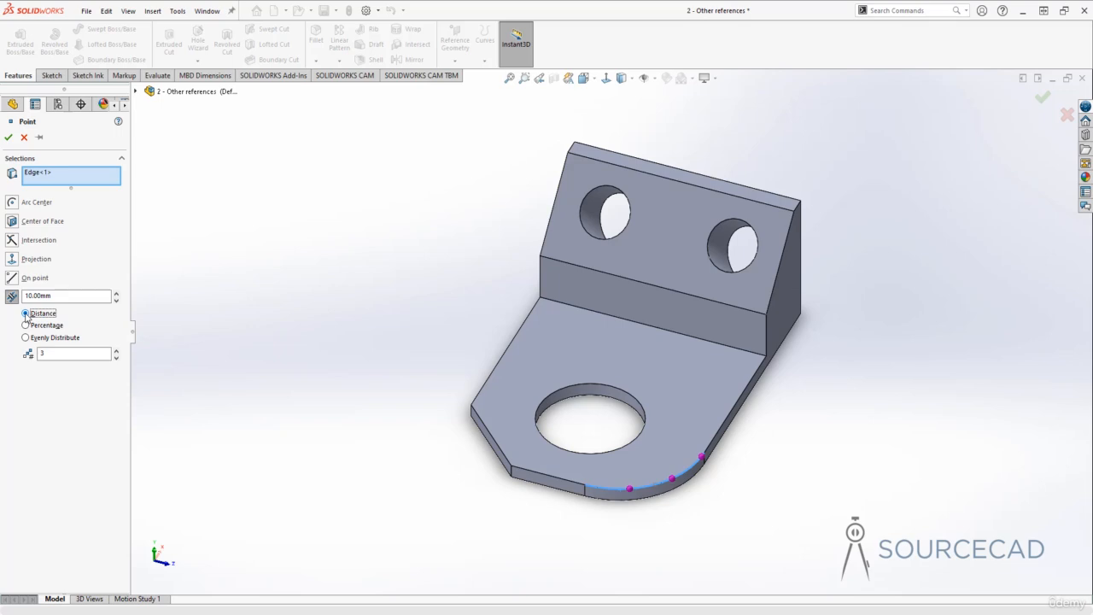
double_click(29, 296)
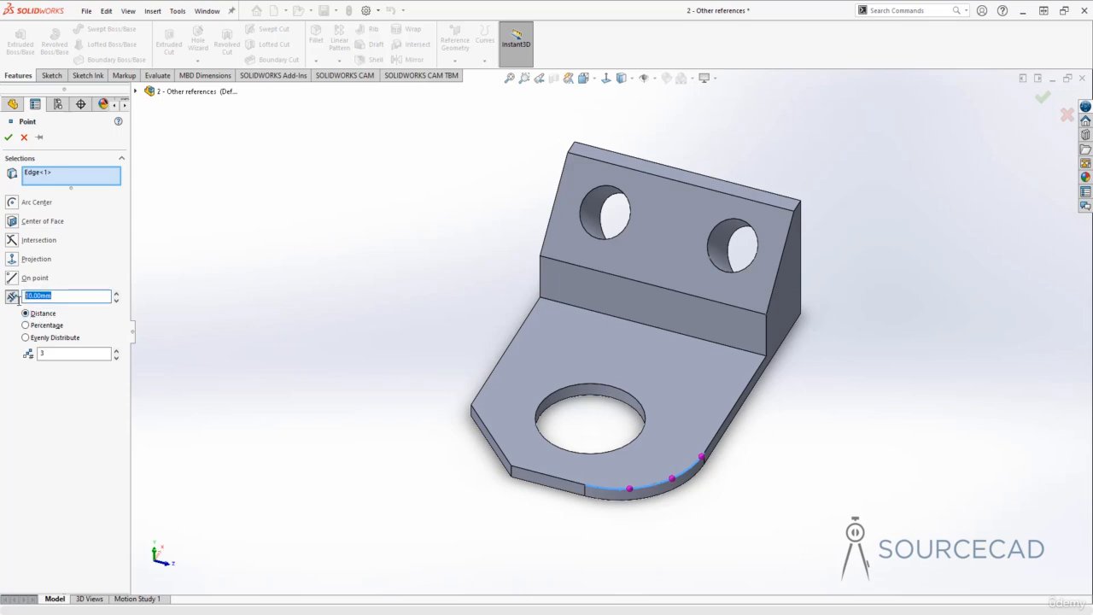
text(6)
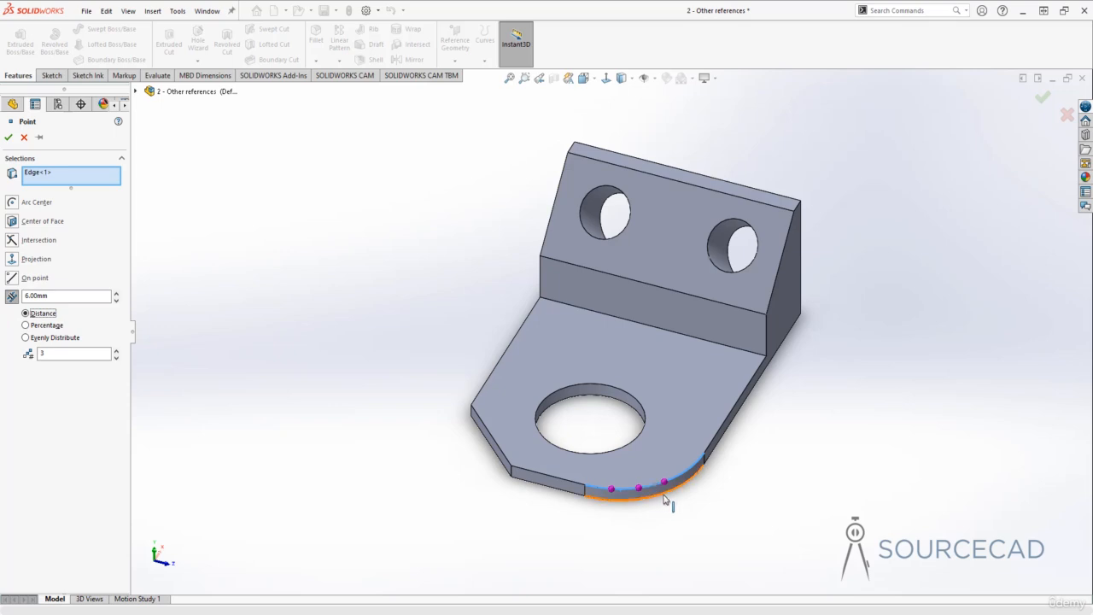
Create 8 evenly distributed reference points along the base plate's upper rounded corner edge
click(116, 350)
click(26, 337)
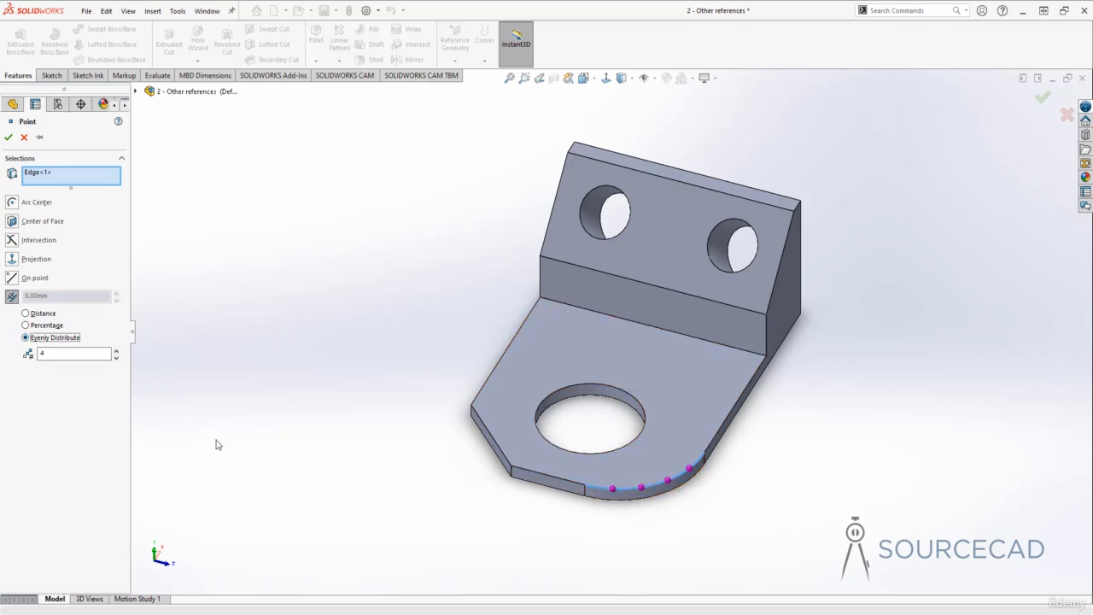
click(117, 350)
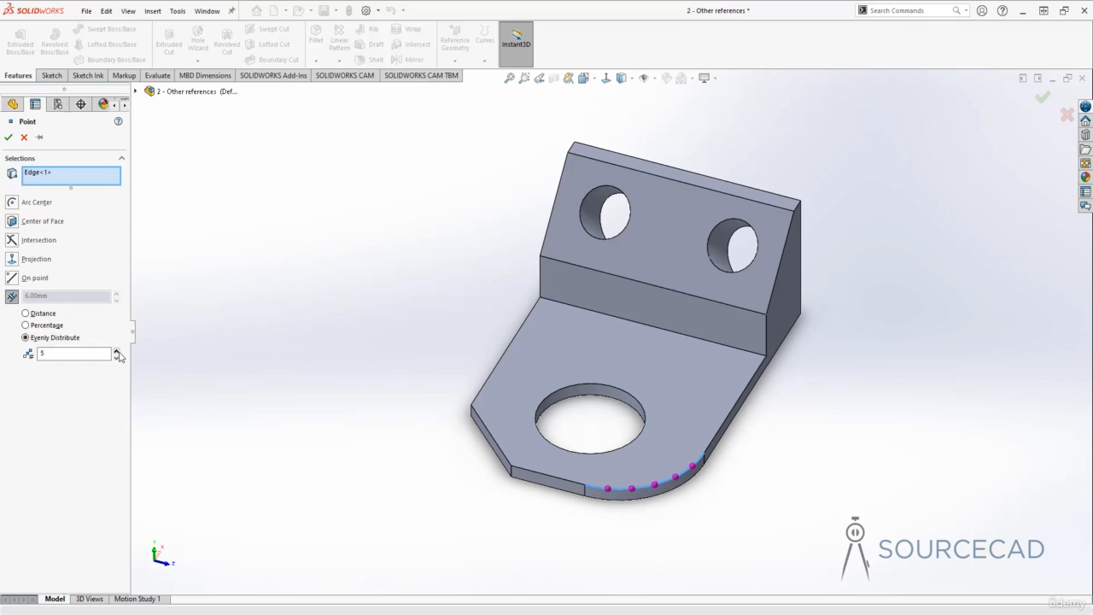
click(117, 351)
click(117, 351)
click(8, 137)
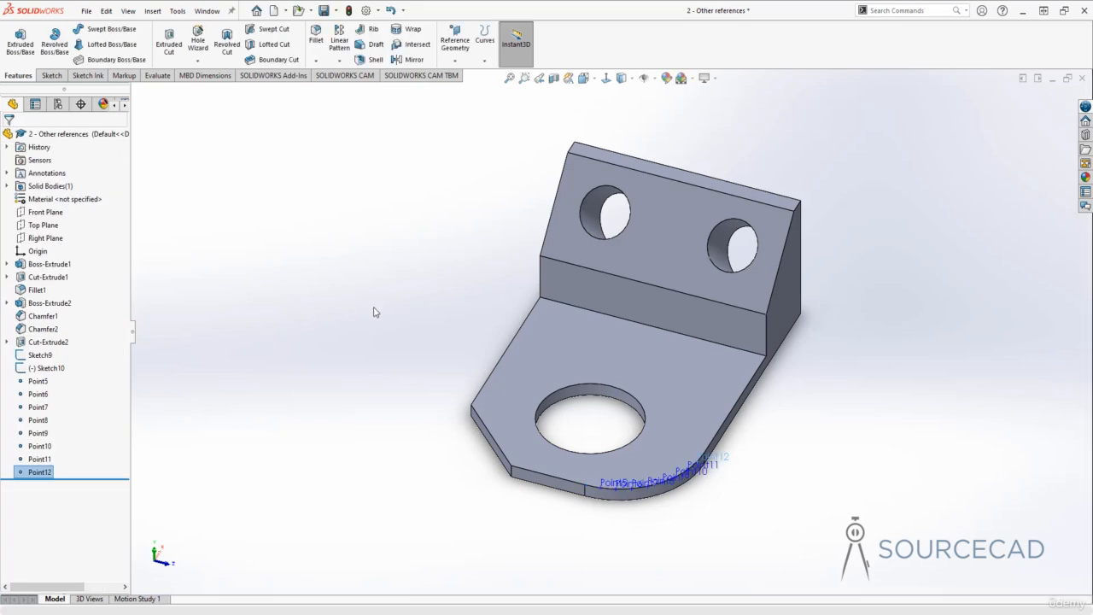
Sketch an S-shaped spline through four points on the base plate's top face plane, starting beyond the chamfered corner and crossing the large hole
middle_drag(384, 395, 419, 361)
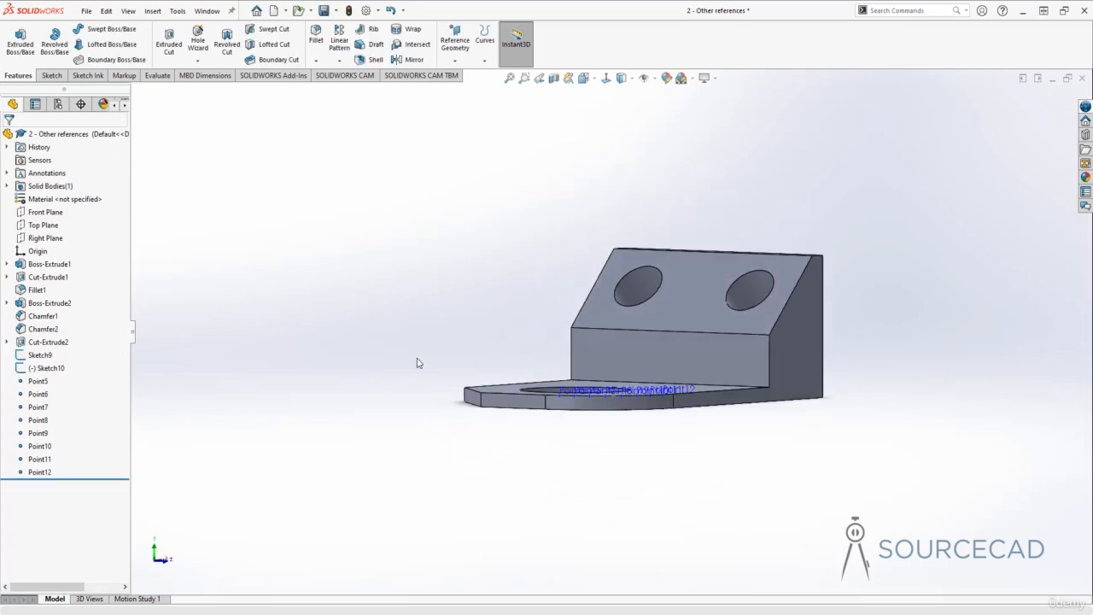
middle_drag(565, 386, 533, 354)
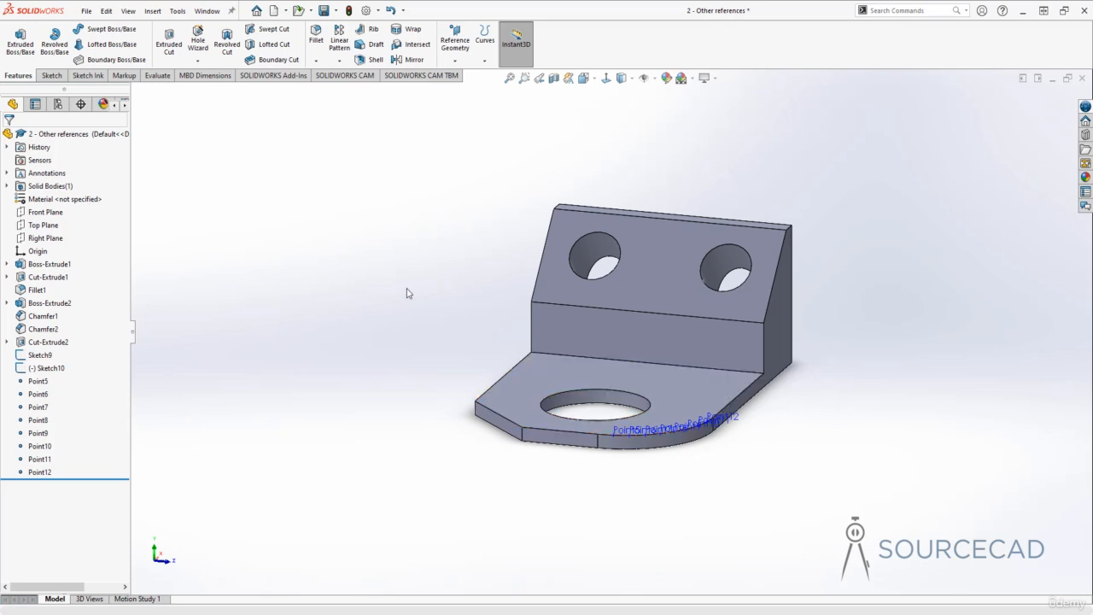
click(52, 75)
click(17, 38)
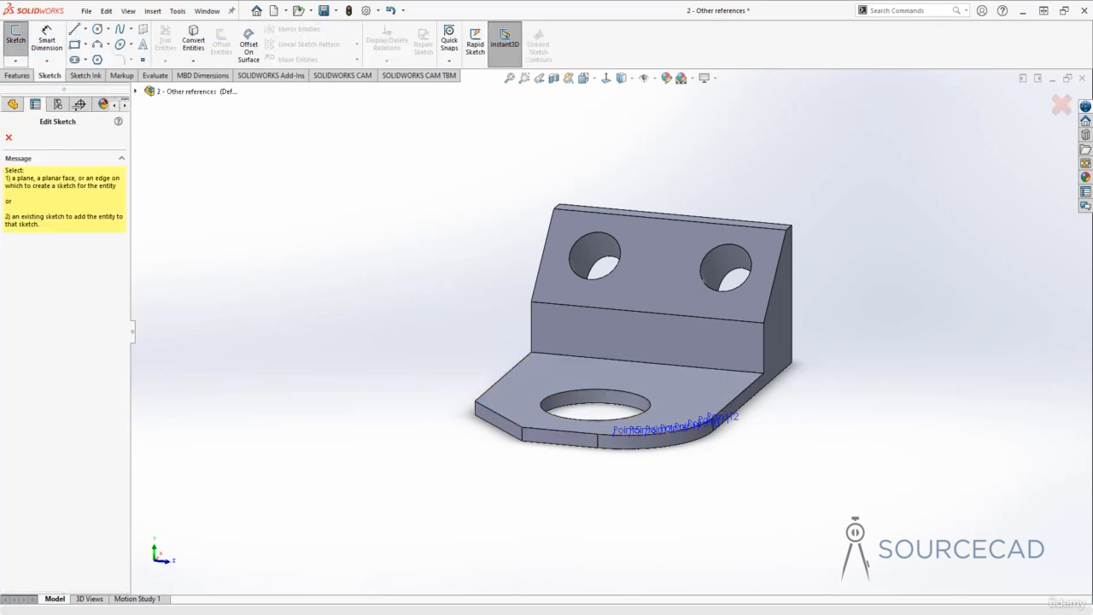
click(512, 384)
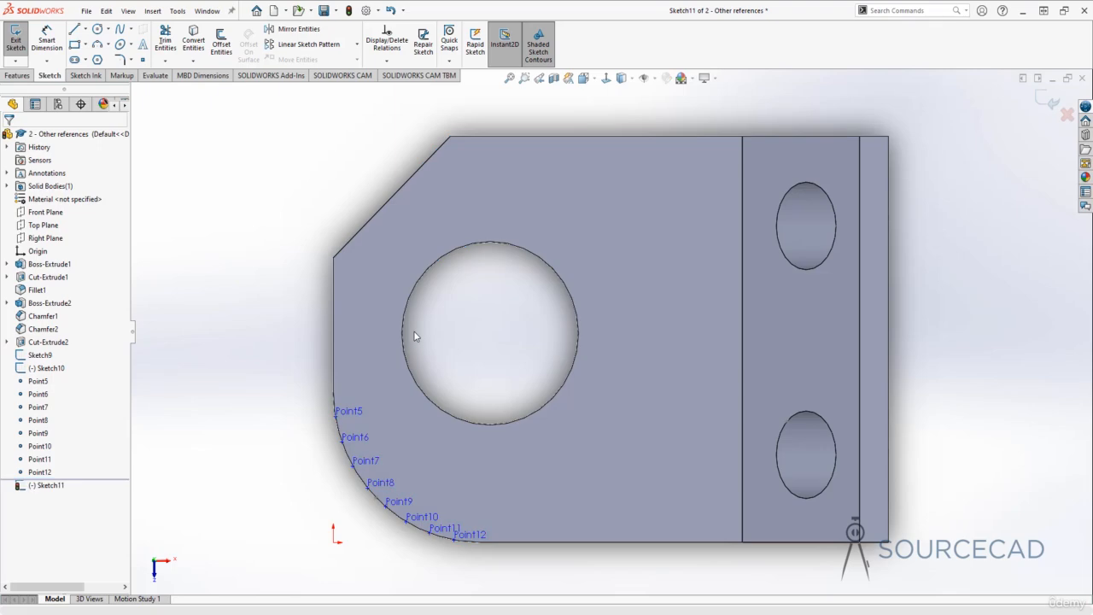
click(120, 29)
click(186, 297)
click(283, 212)
click(545, 329)
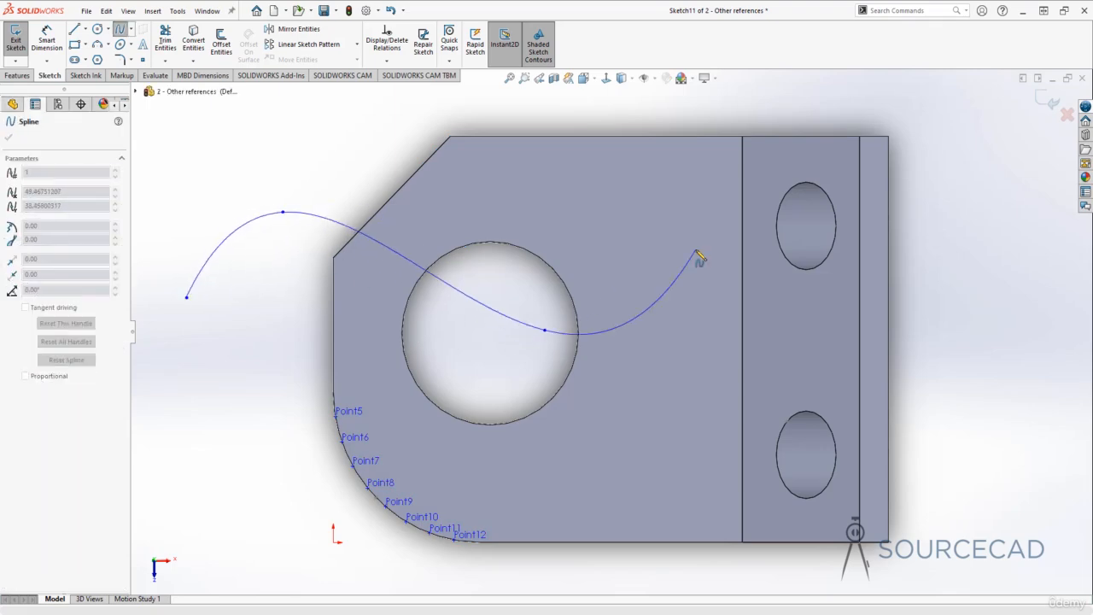
click(695, 249)
double_click(1037, 96)
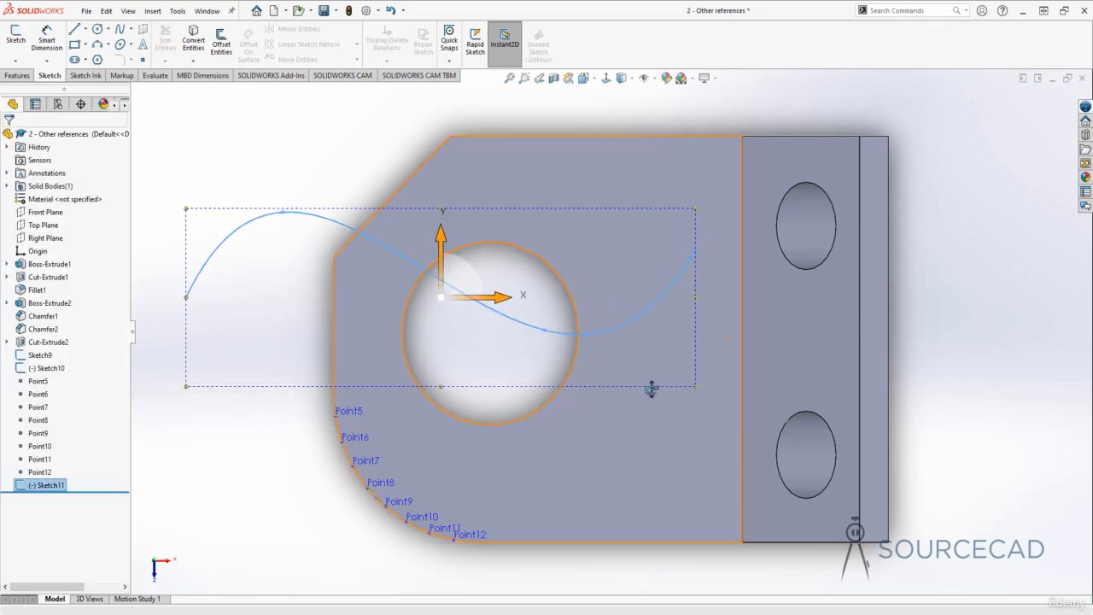
click(434, 240)
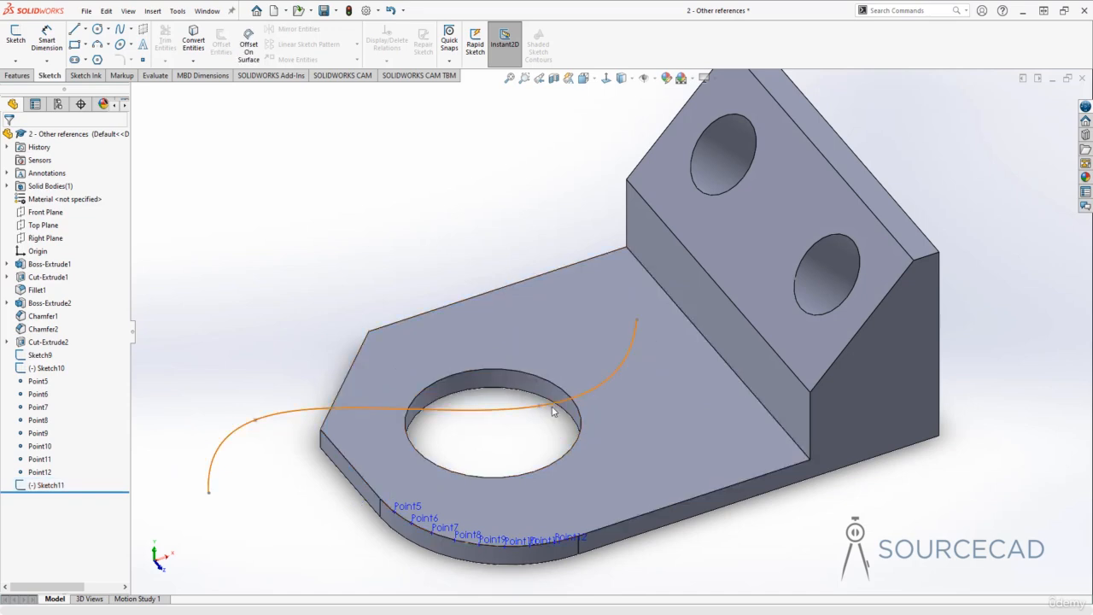
Create 8 evenly distributed reference points along the S-shaped sketched spline
mouse_move(551, 408)
middle_down()
mouse_move(575, 388)
mouse_move(558, 399)
middle_up()
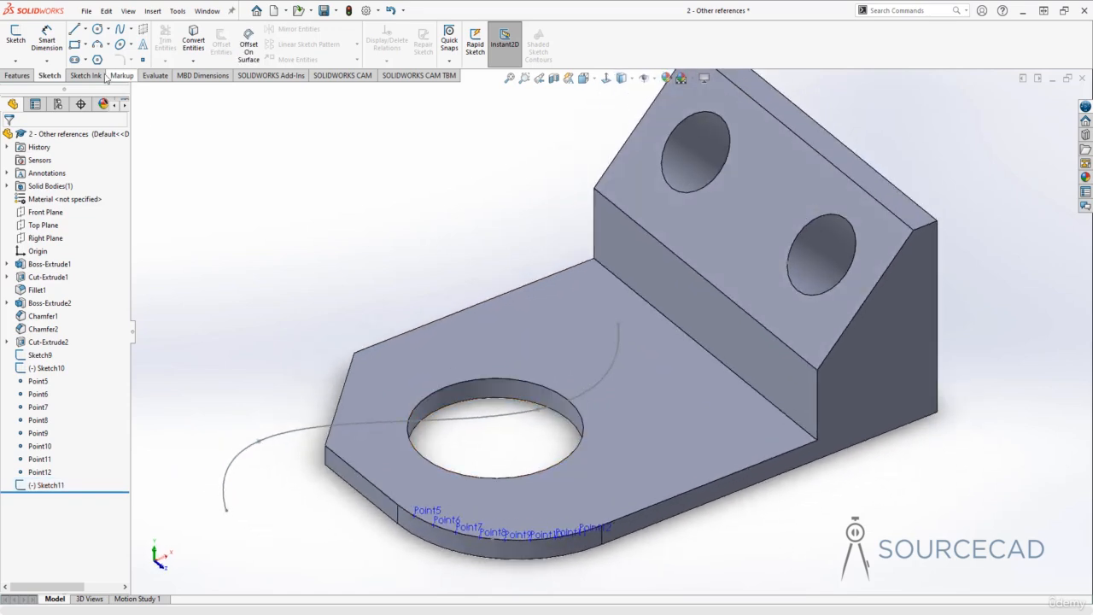
click(17, 76)
click(457, 60)
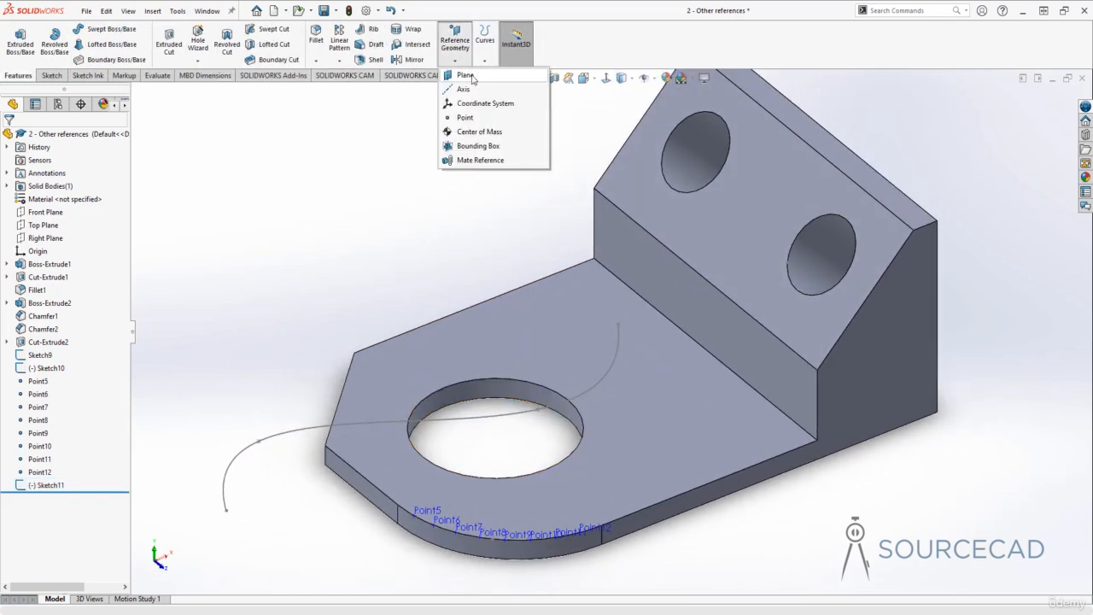
click(468, 119)
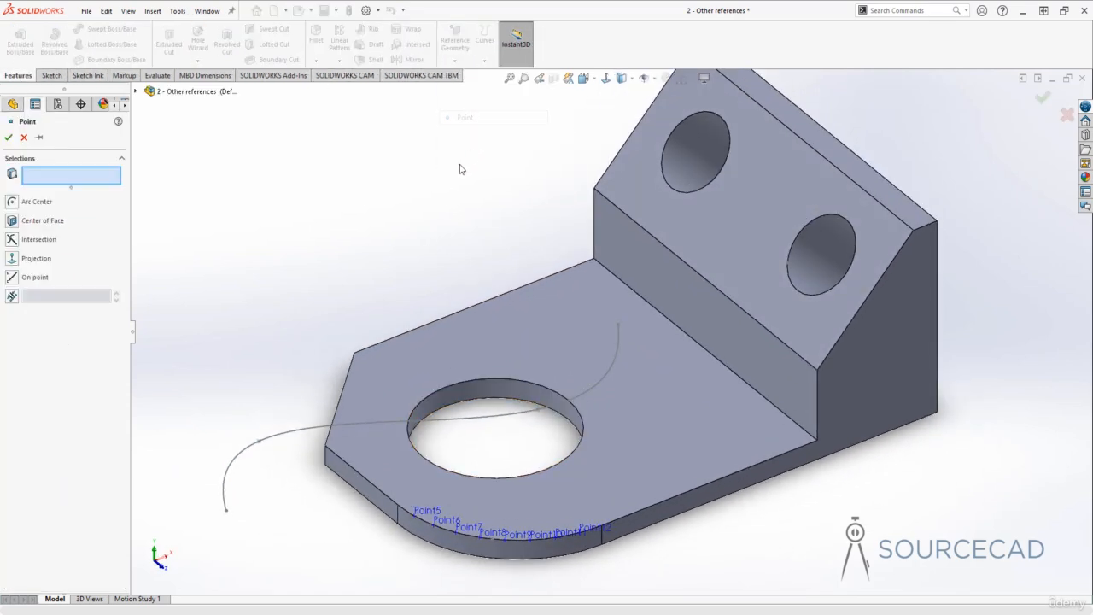
click(282, 435)
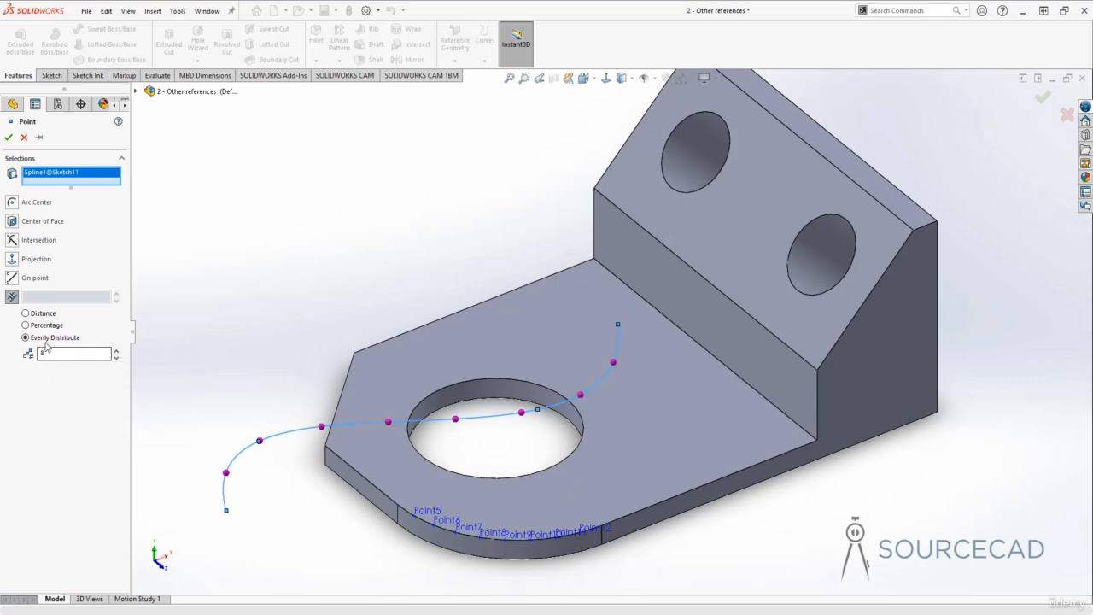
click(8, 137)
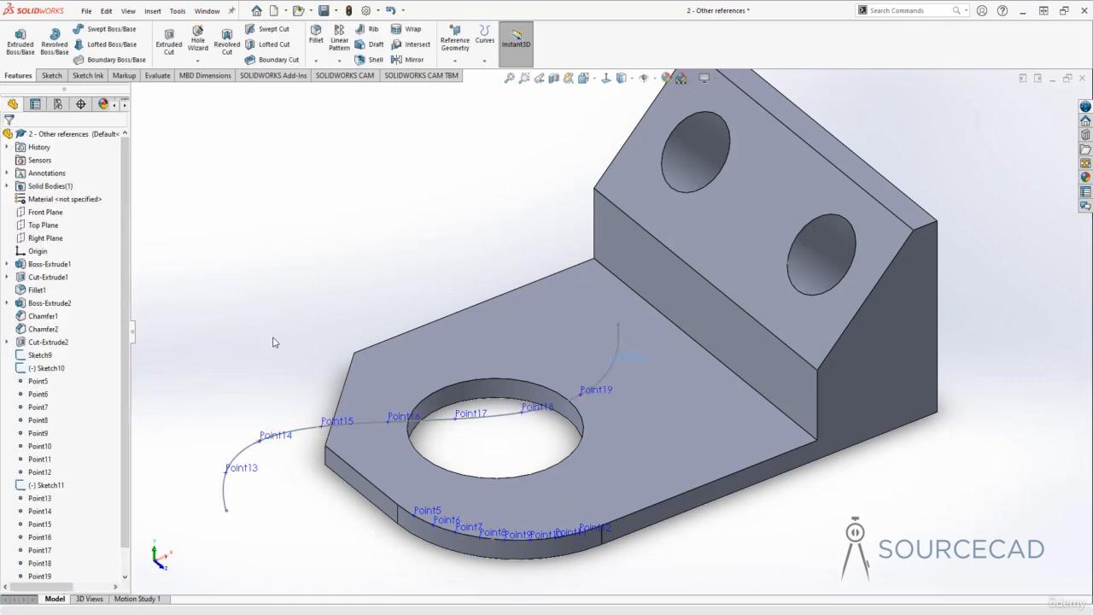
Delete all the reference points, Point5 to Point20, together with the S-shaped spline sketch
scroll(103, 375, down, 1)
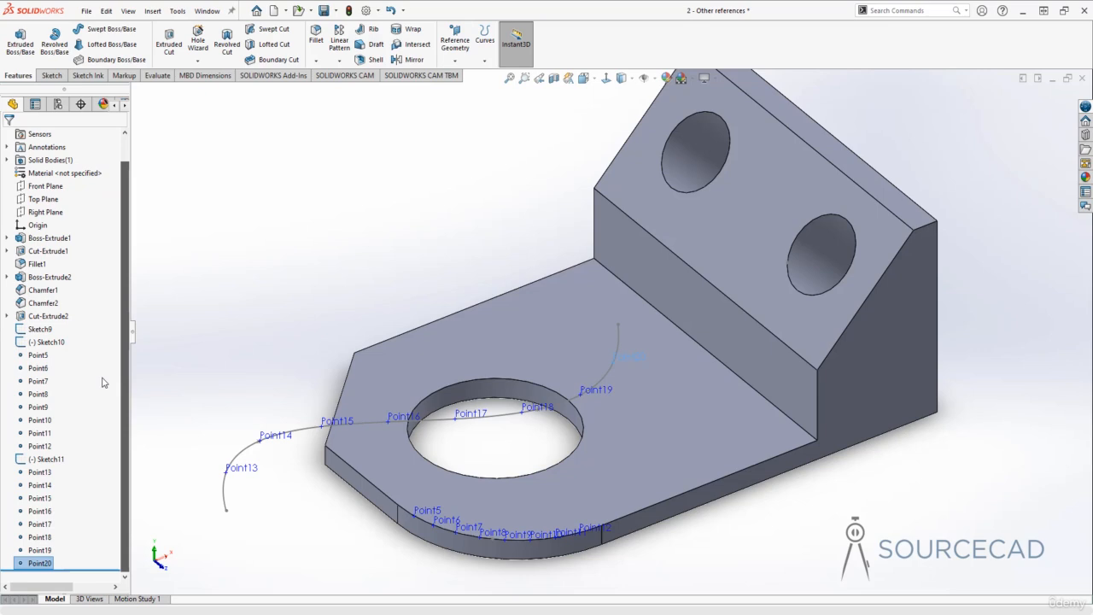
click(43, 355)
shift+click(40, 562)
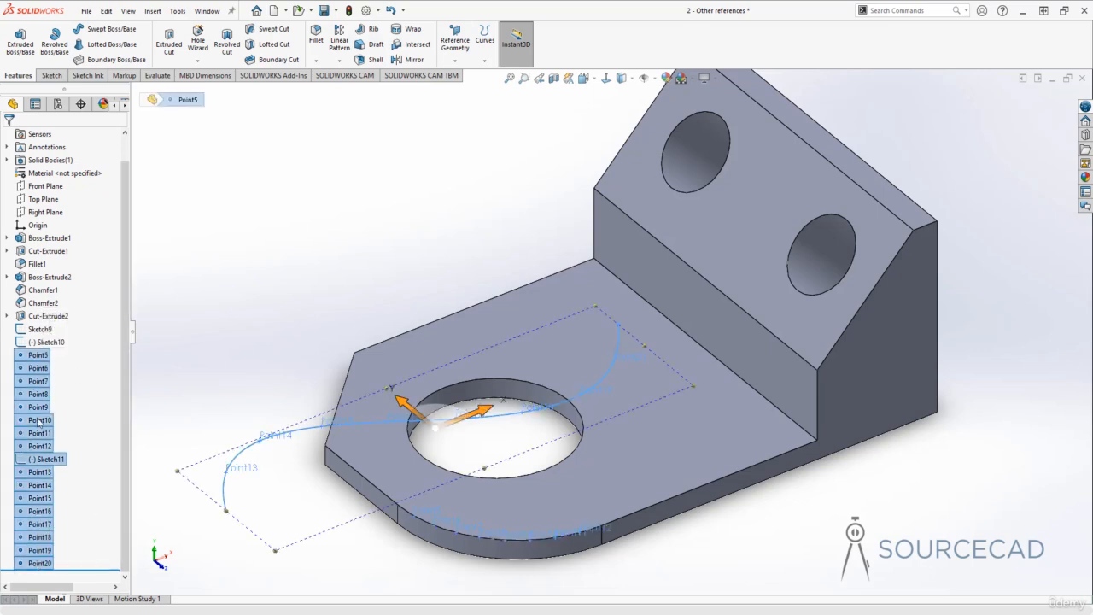
right_click(39, 444)
click(94, 470)
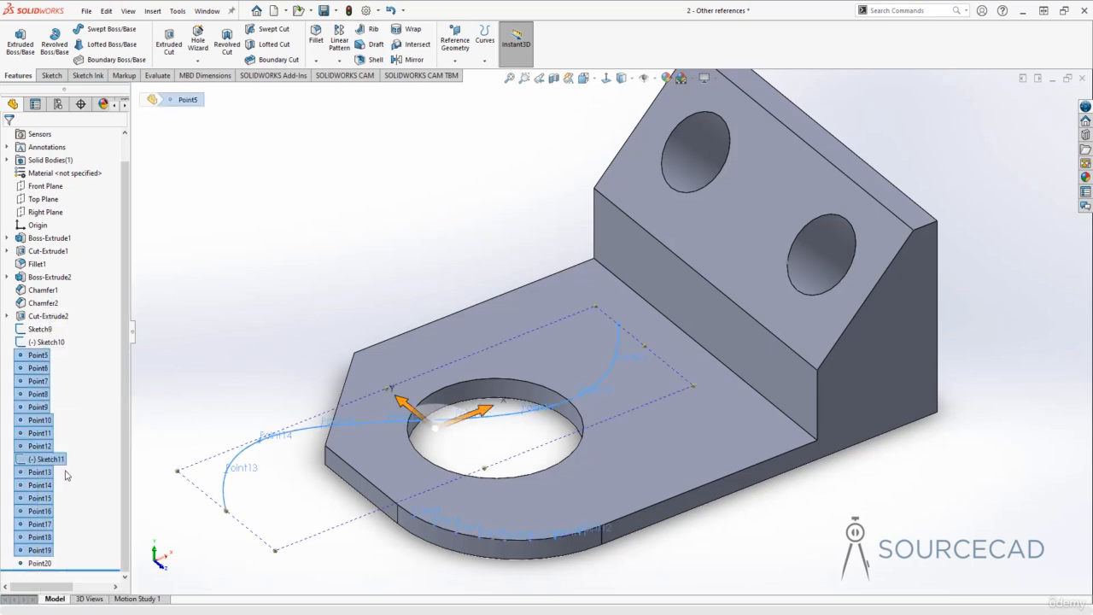
click(616, 271)
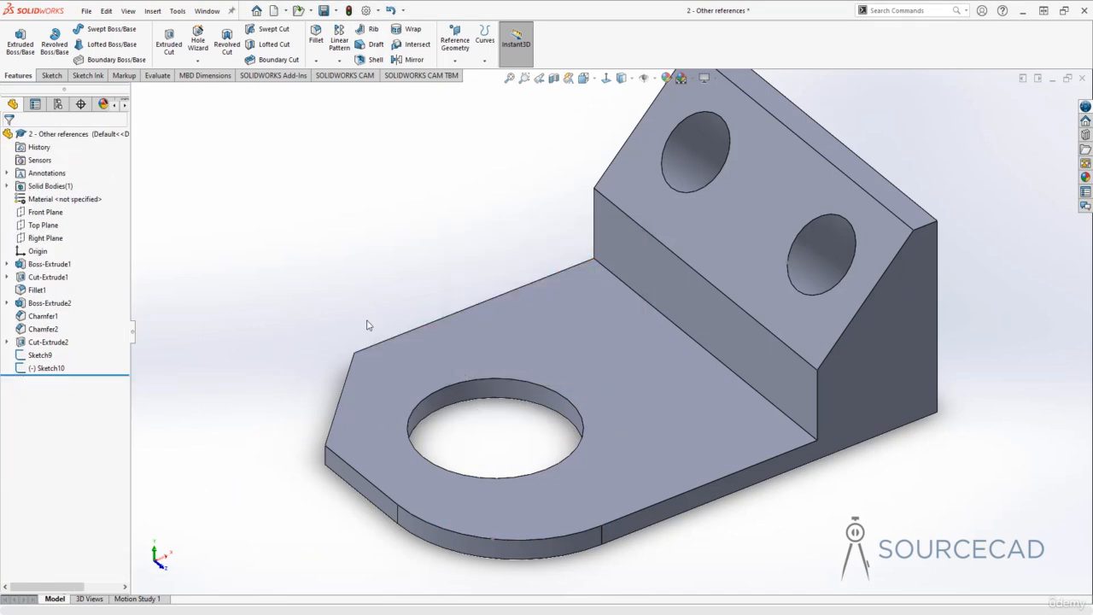
key(f)
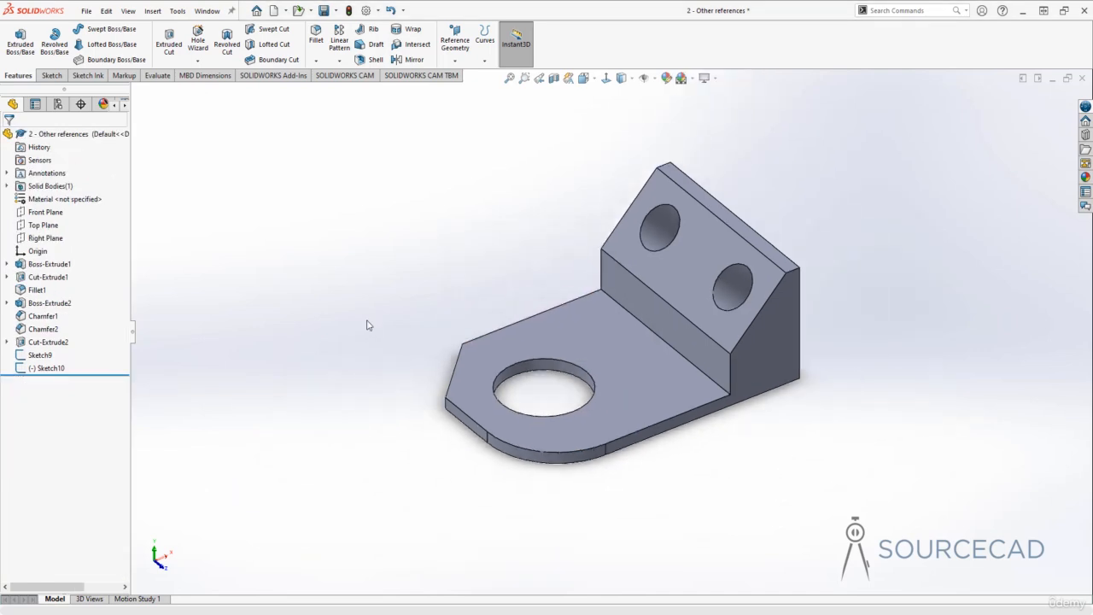
Define a coordinate system at the plate's top front corner against the upright block, with X along the plate's side edge and Y along the block's foot edge
click(455, 53)
click(455, 60)
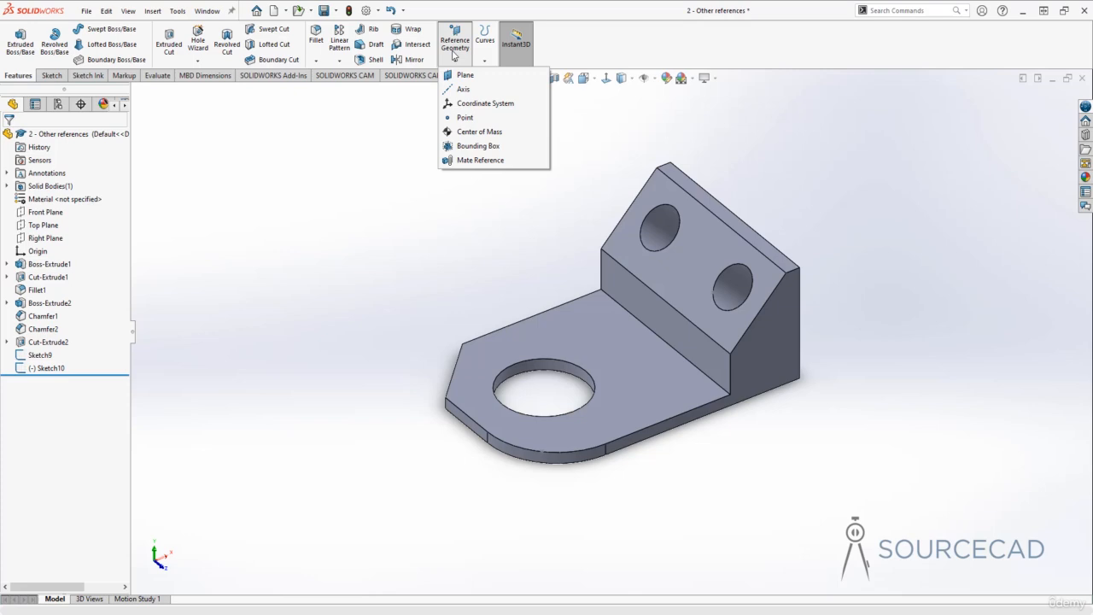
click(476, 104)
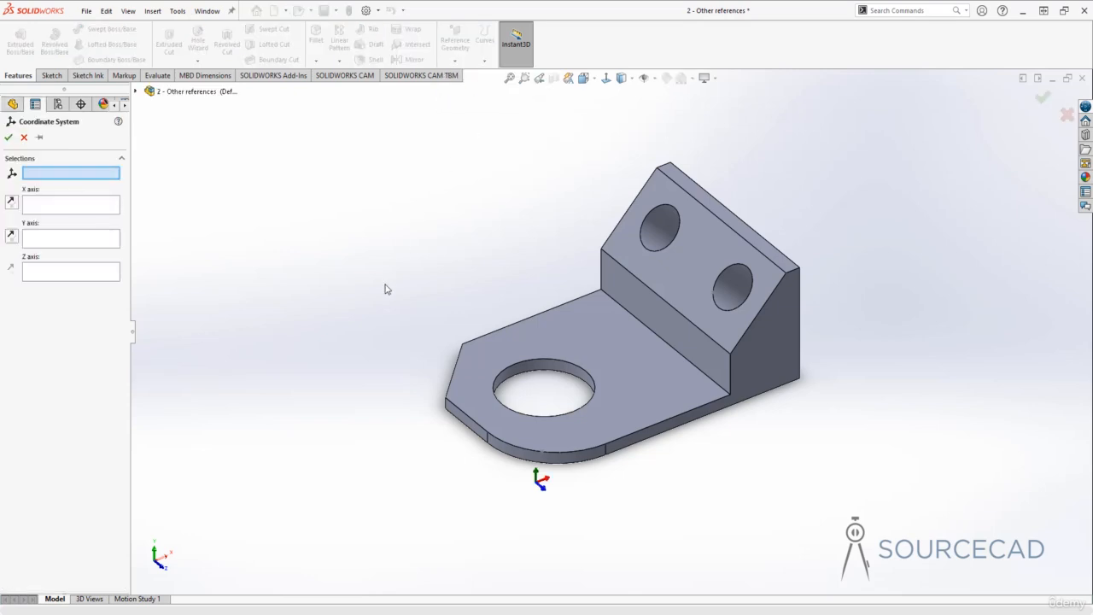
middle_drag(390, 312, 381, 275)
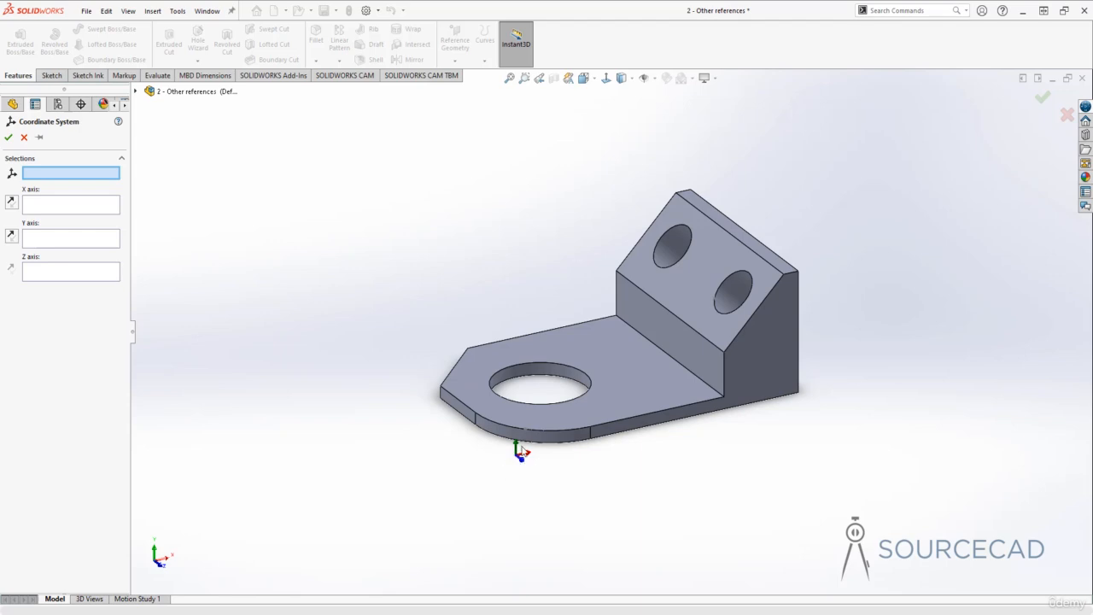
middle_drag(502, 459, 505, 478)
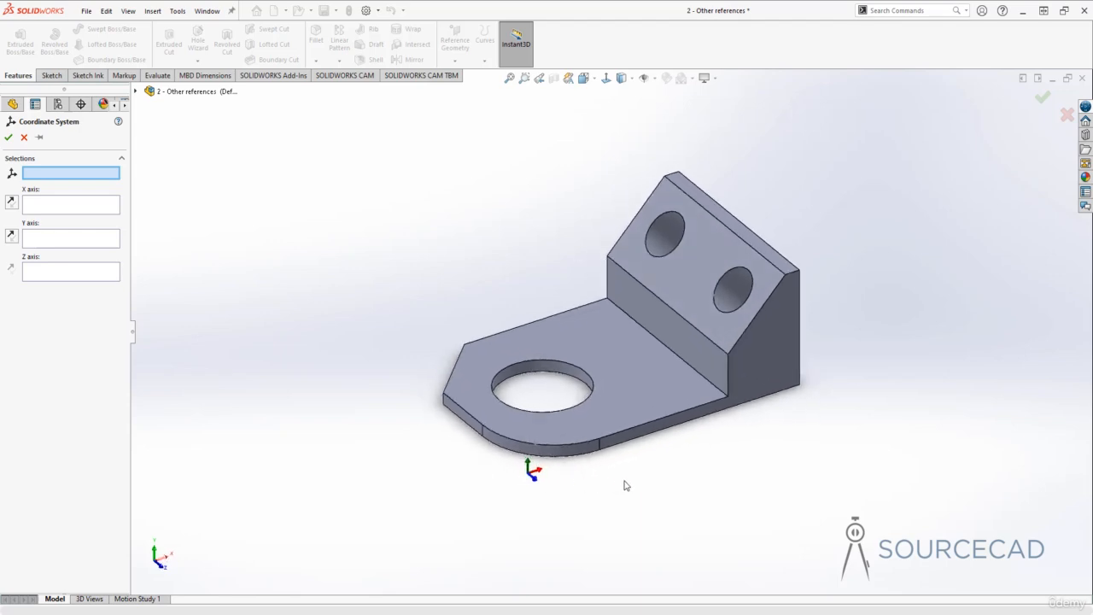
click(728, 398)
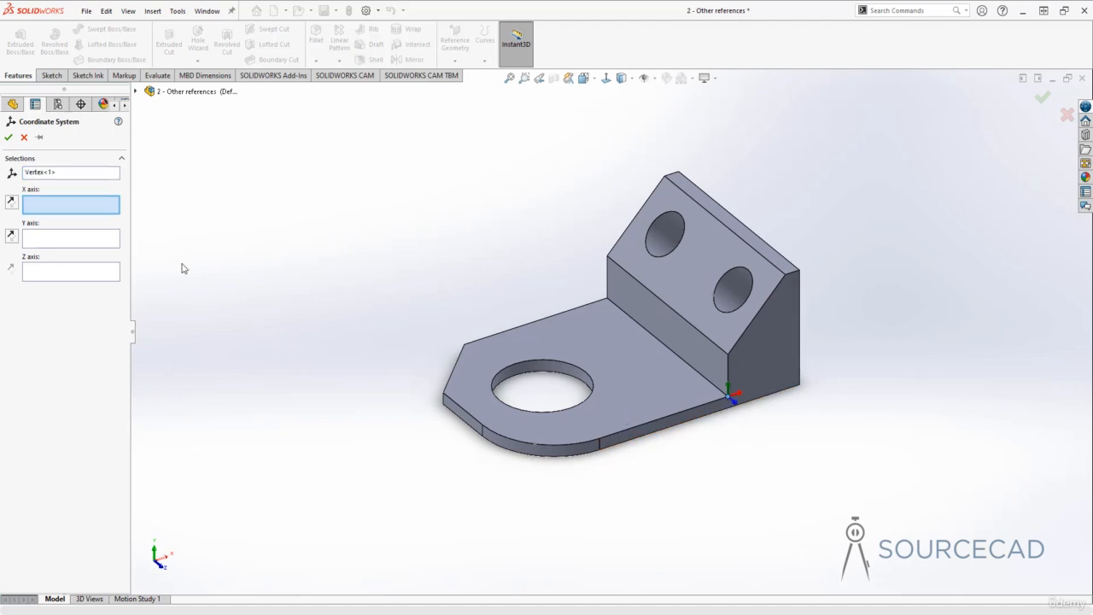
click(708, 408)
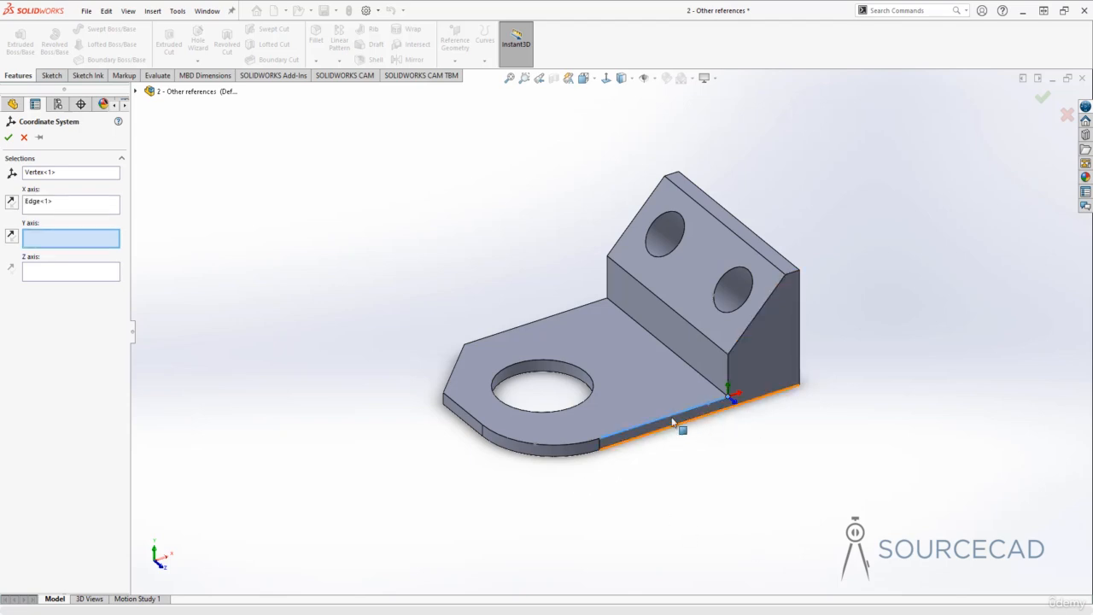
click(698, 378)
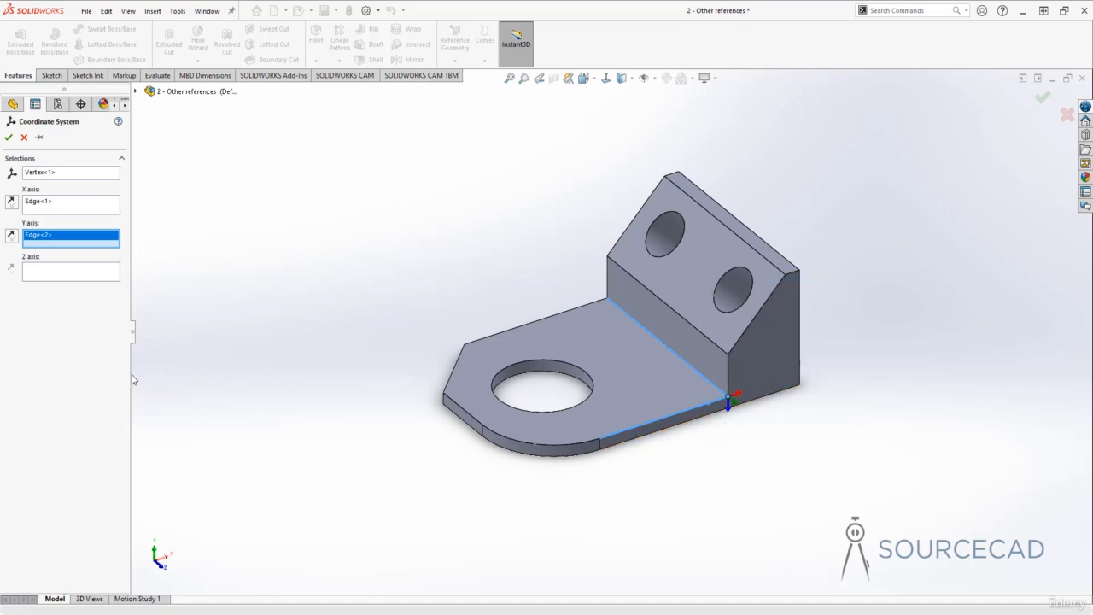
Reverse the coordinate system's X axis, flip its Y axis and back again, and create the coordinate system
click(12, 203)
click(13, 239)
click(12, 237)
click(7, 140)
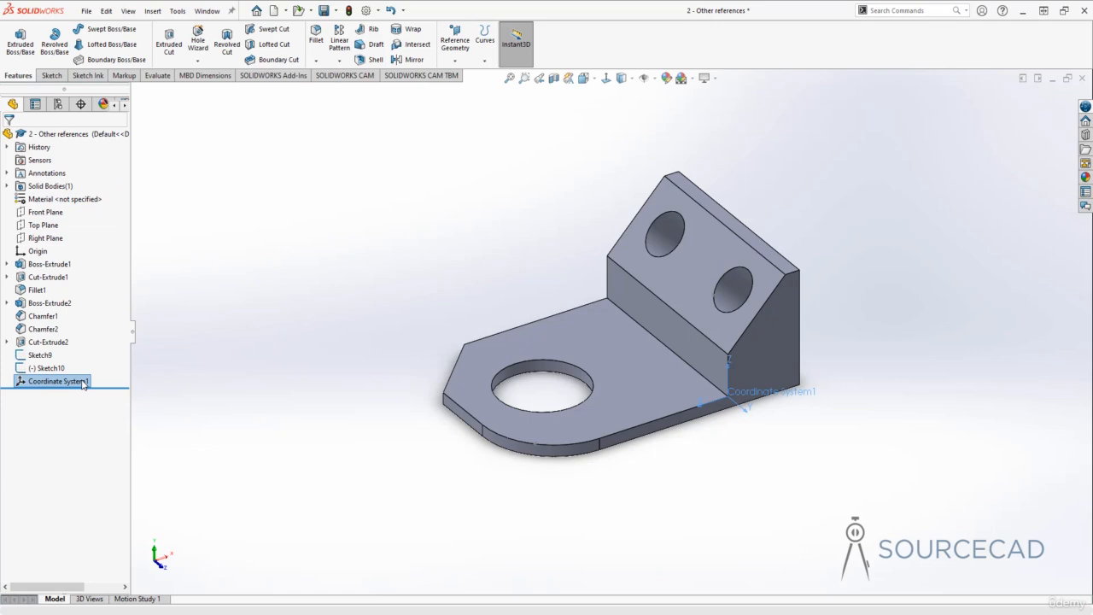
Rename the new coordinate system as "Sample part" in its feature properties
right_click(83, 384)
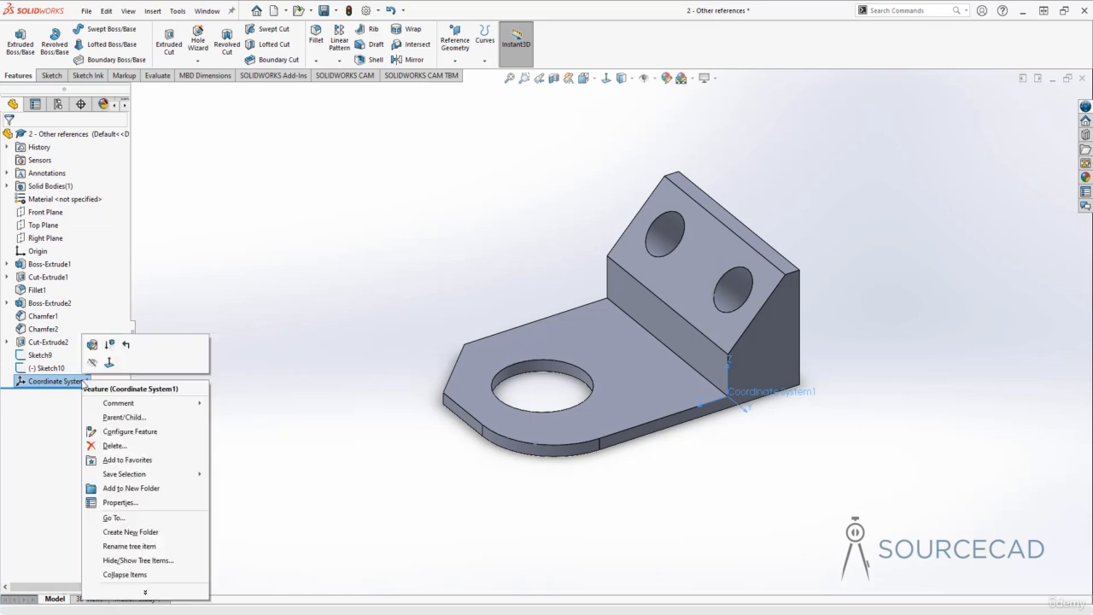
click(119, 502)
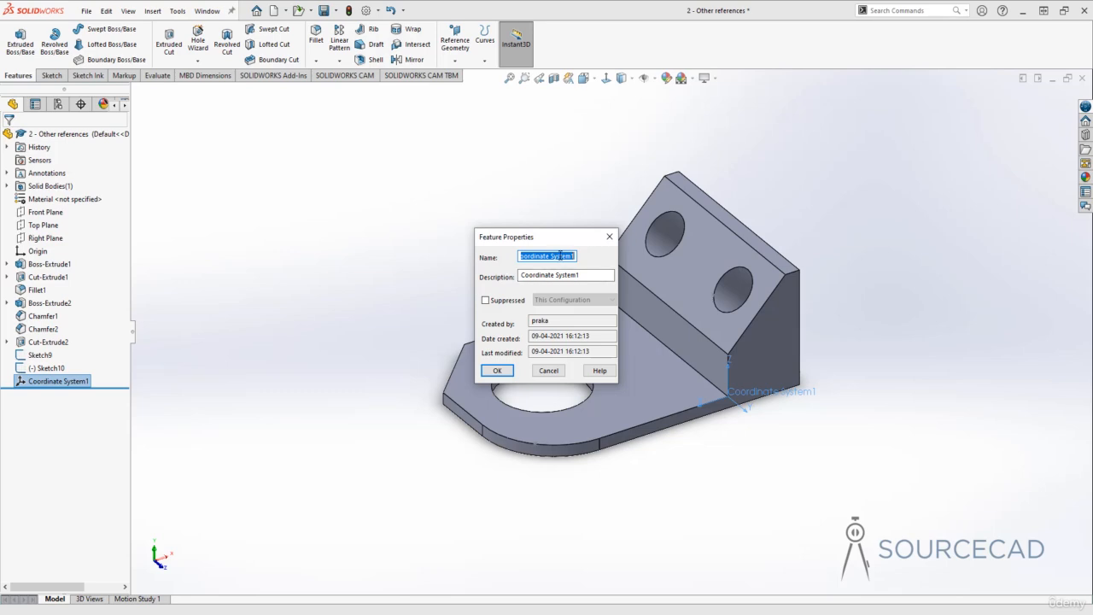
text(Sample part)
click(499, 371)
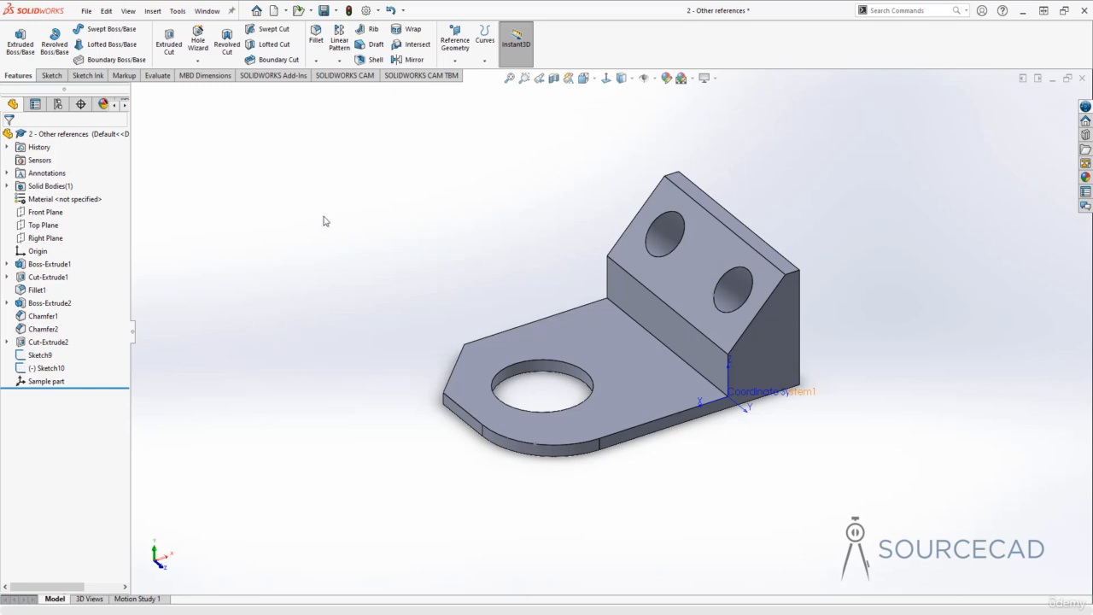
Prepare to save the part under another format, with IGES (*.igs) as the file type
click(336, 10)
click(346, 41)
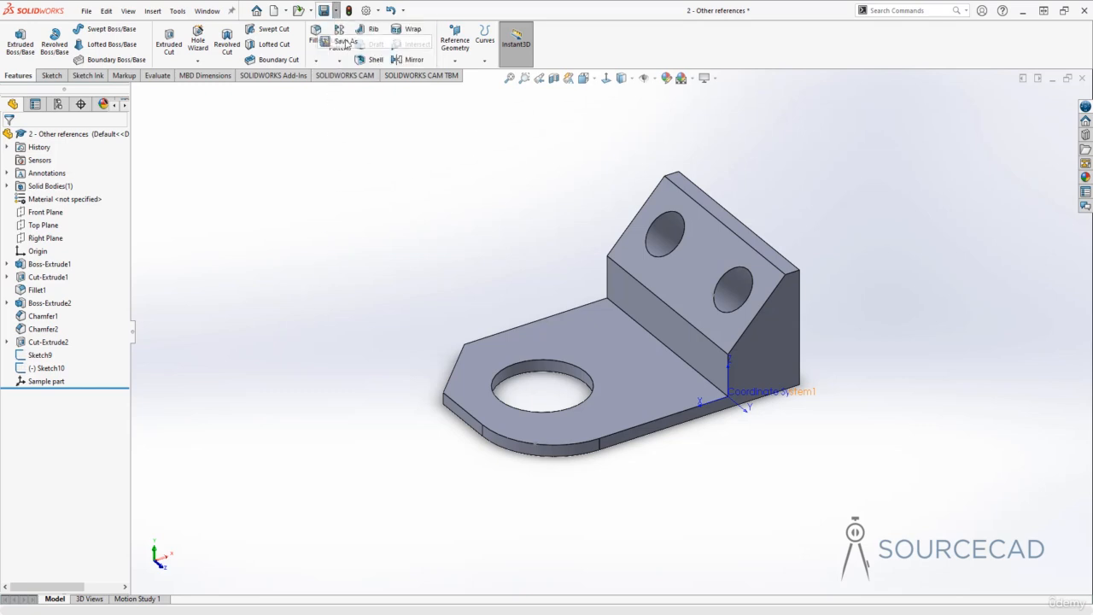
click(475, 345)
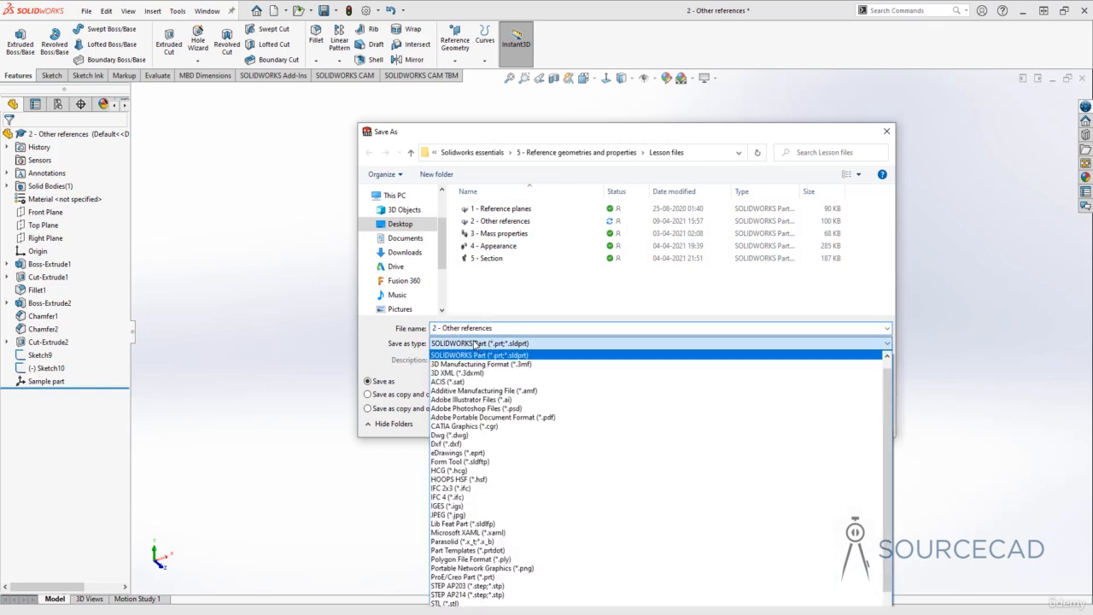
click(479, 505)
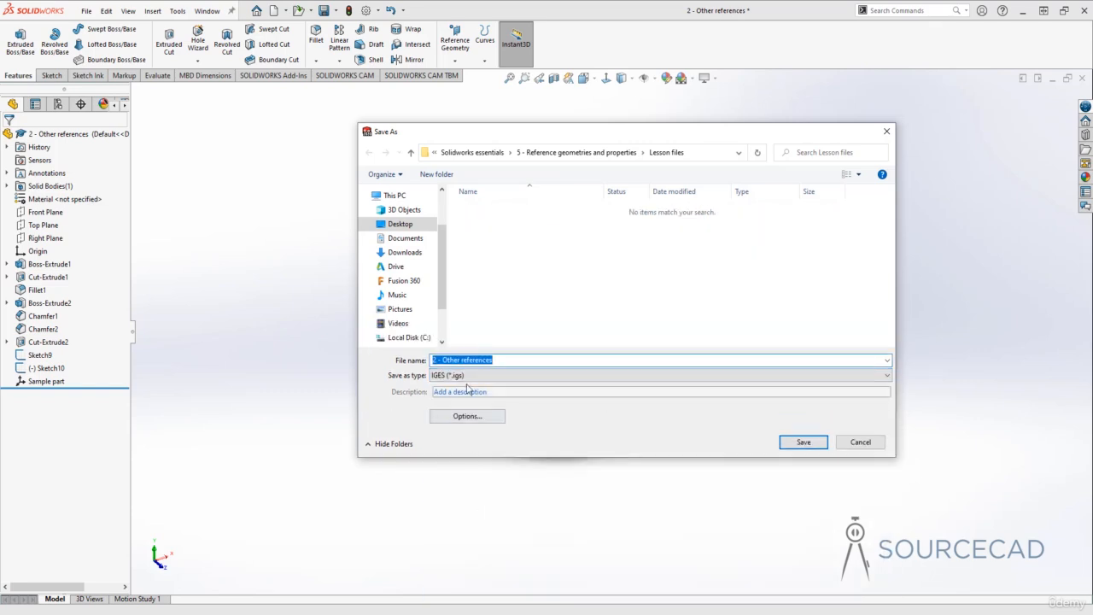
Set the IGES export's output coordinate system to Sample part and save the file as "2 - Other references"
click(487, 420)
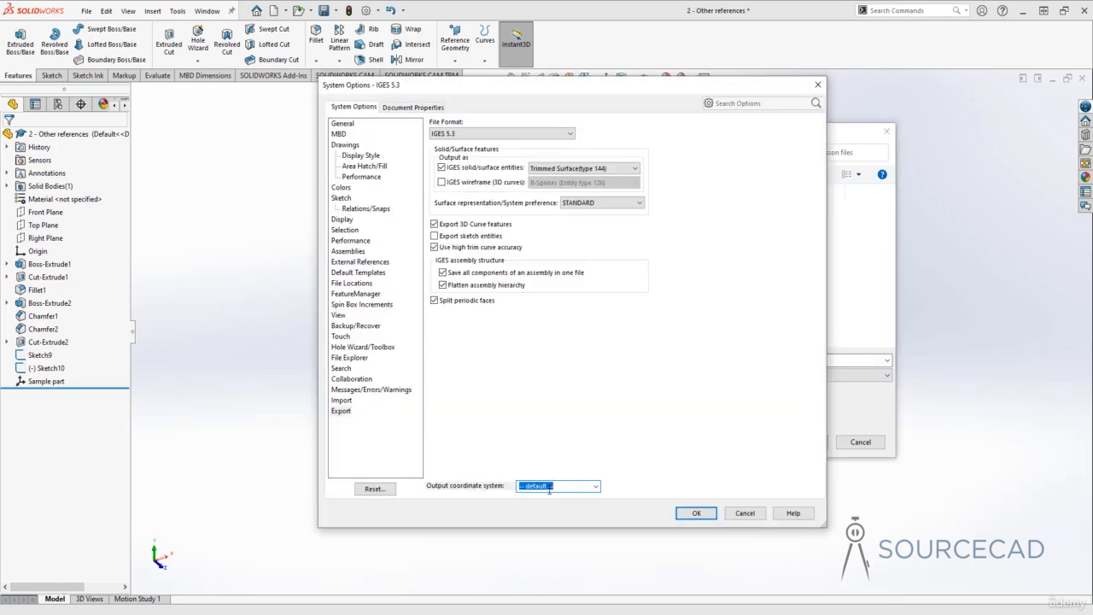
click(595, 486)
click(584, 505)
click(687, 514)
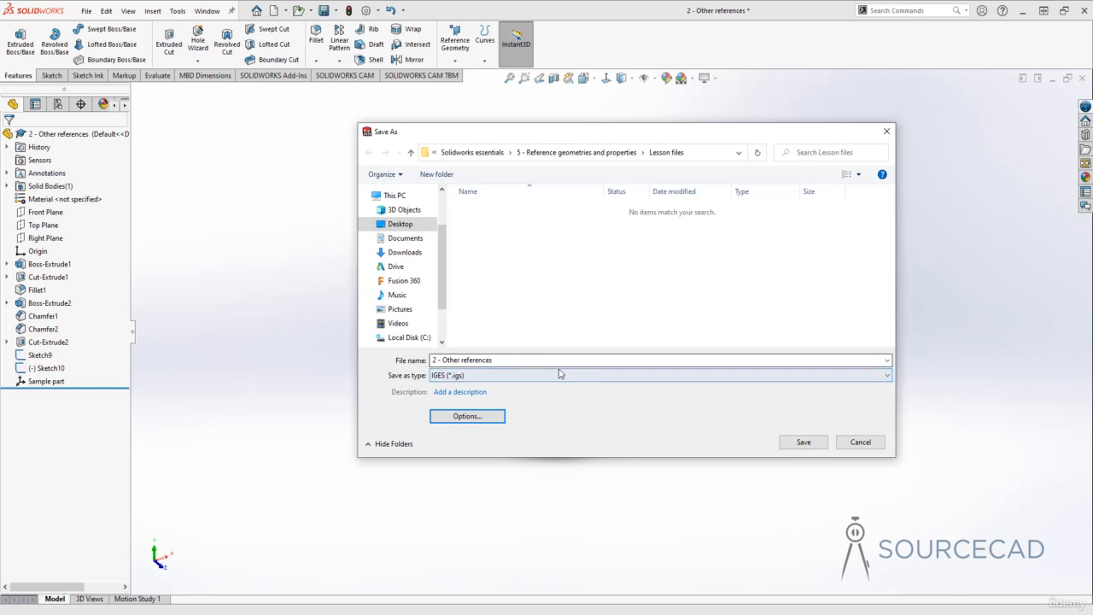
click(802, 442)
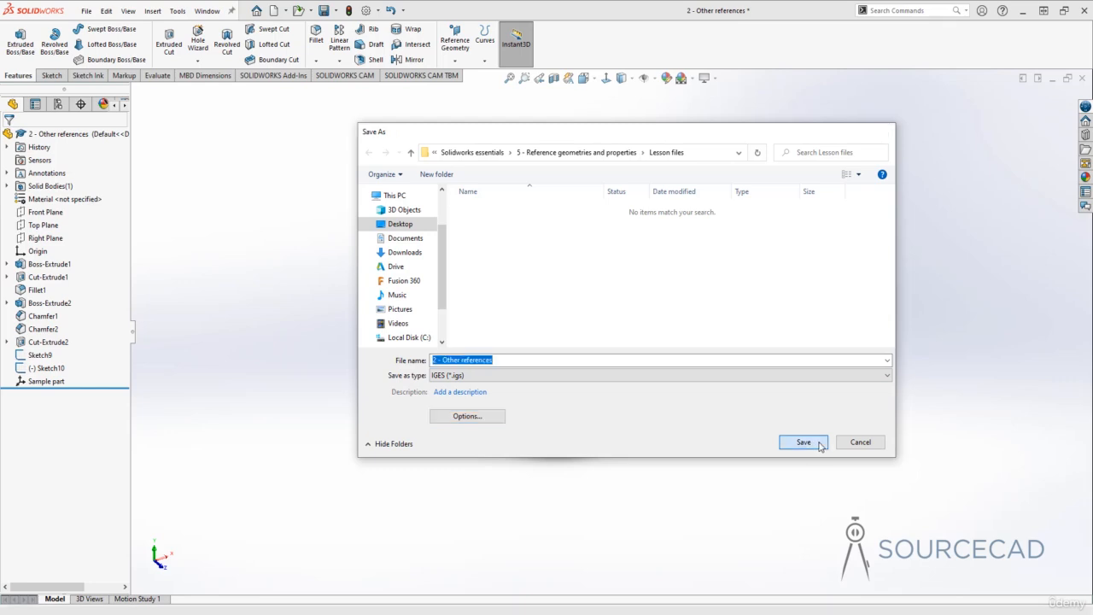